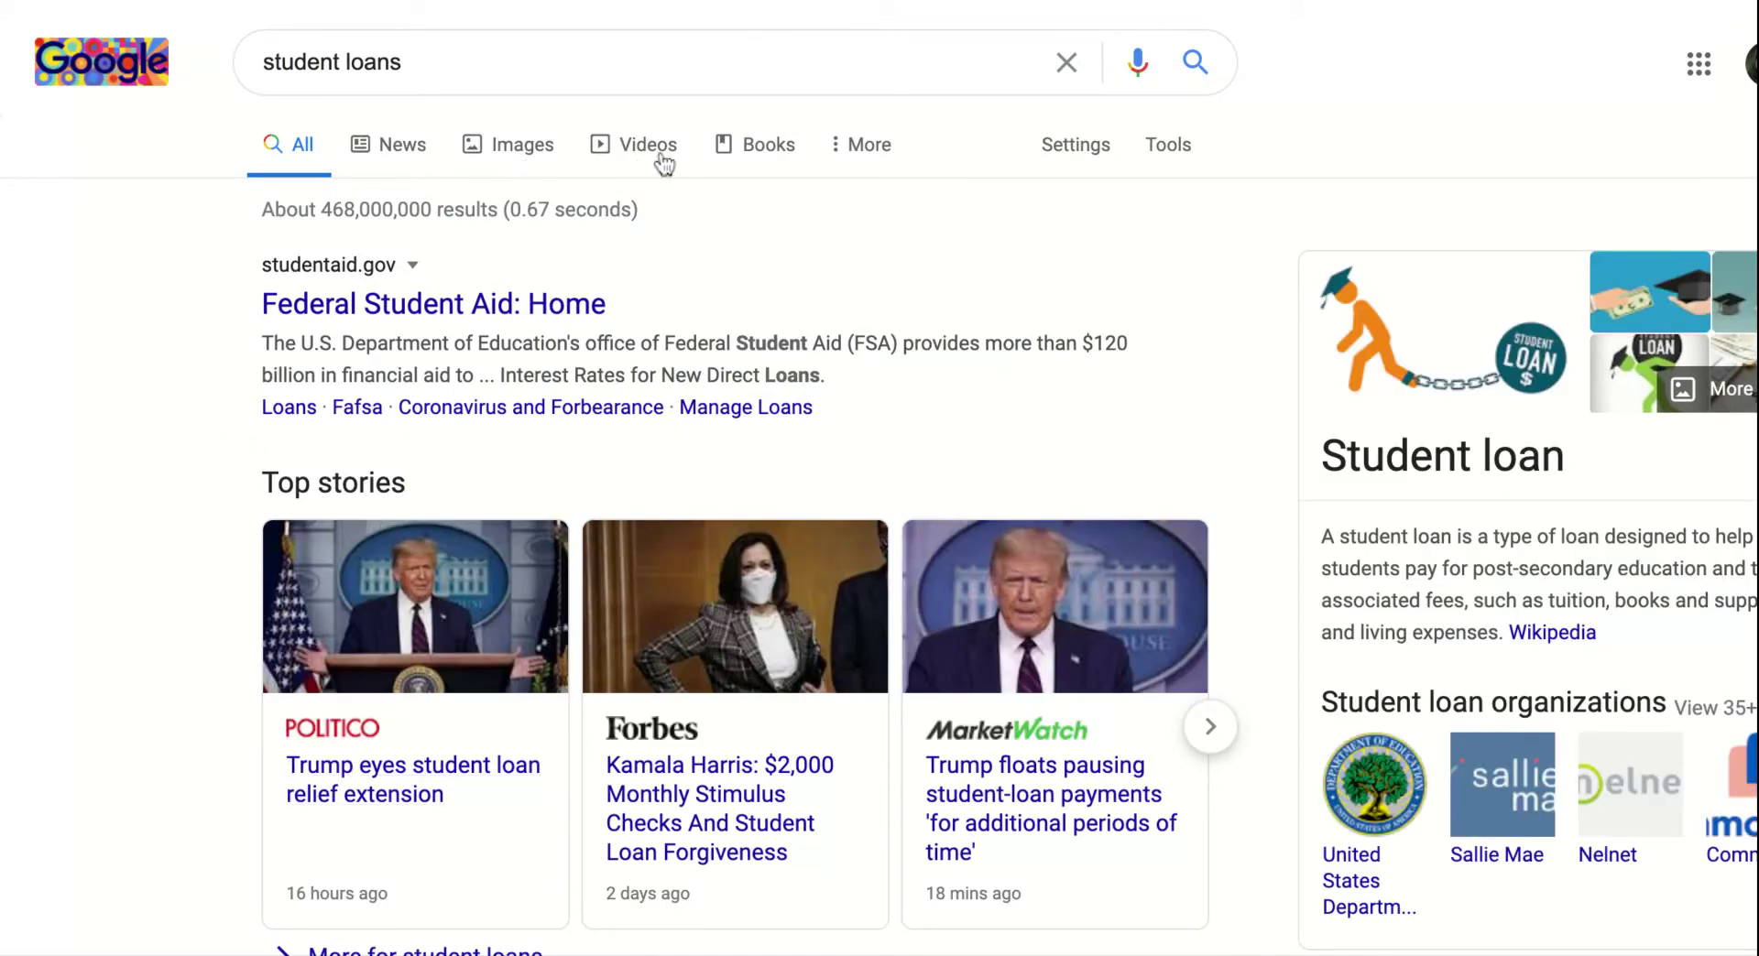
# Look through the general search results for student loans, from the top stories down to the related searches.
pyautogui.scroll(-3, 192, 449)
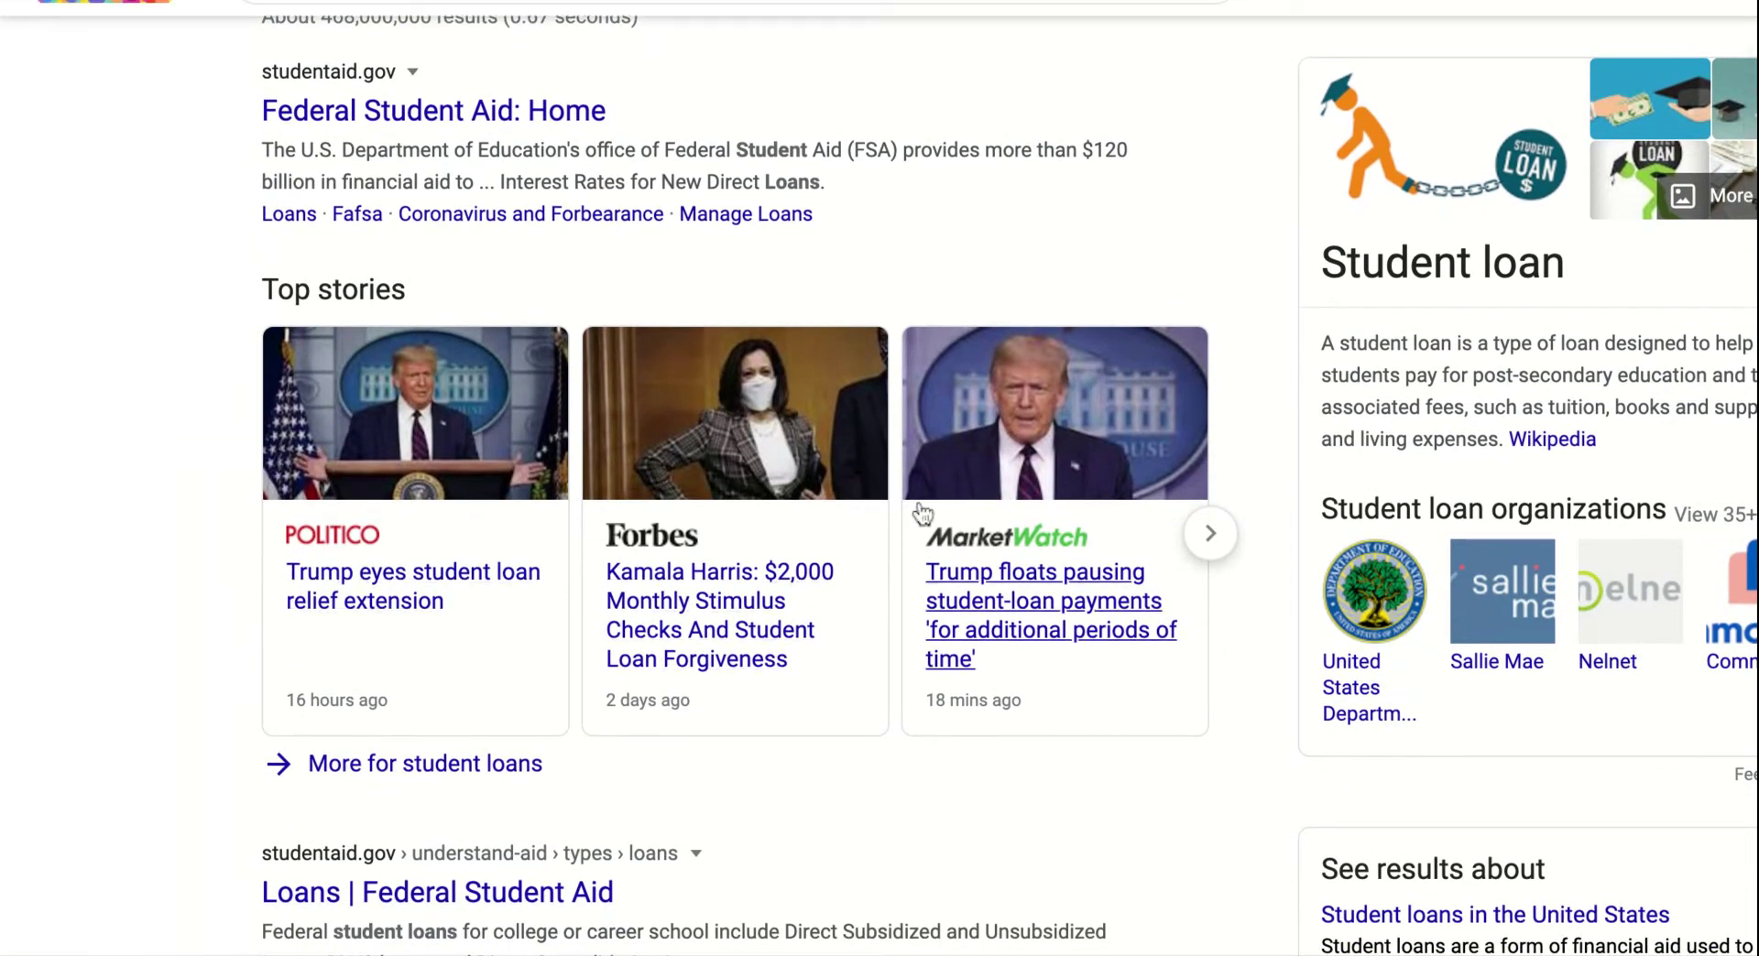
pyautogui.scroll(1, 185, 573)
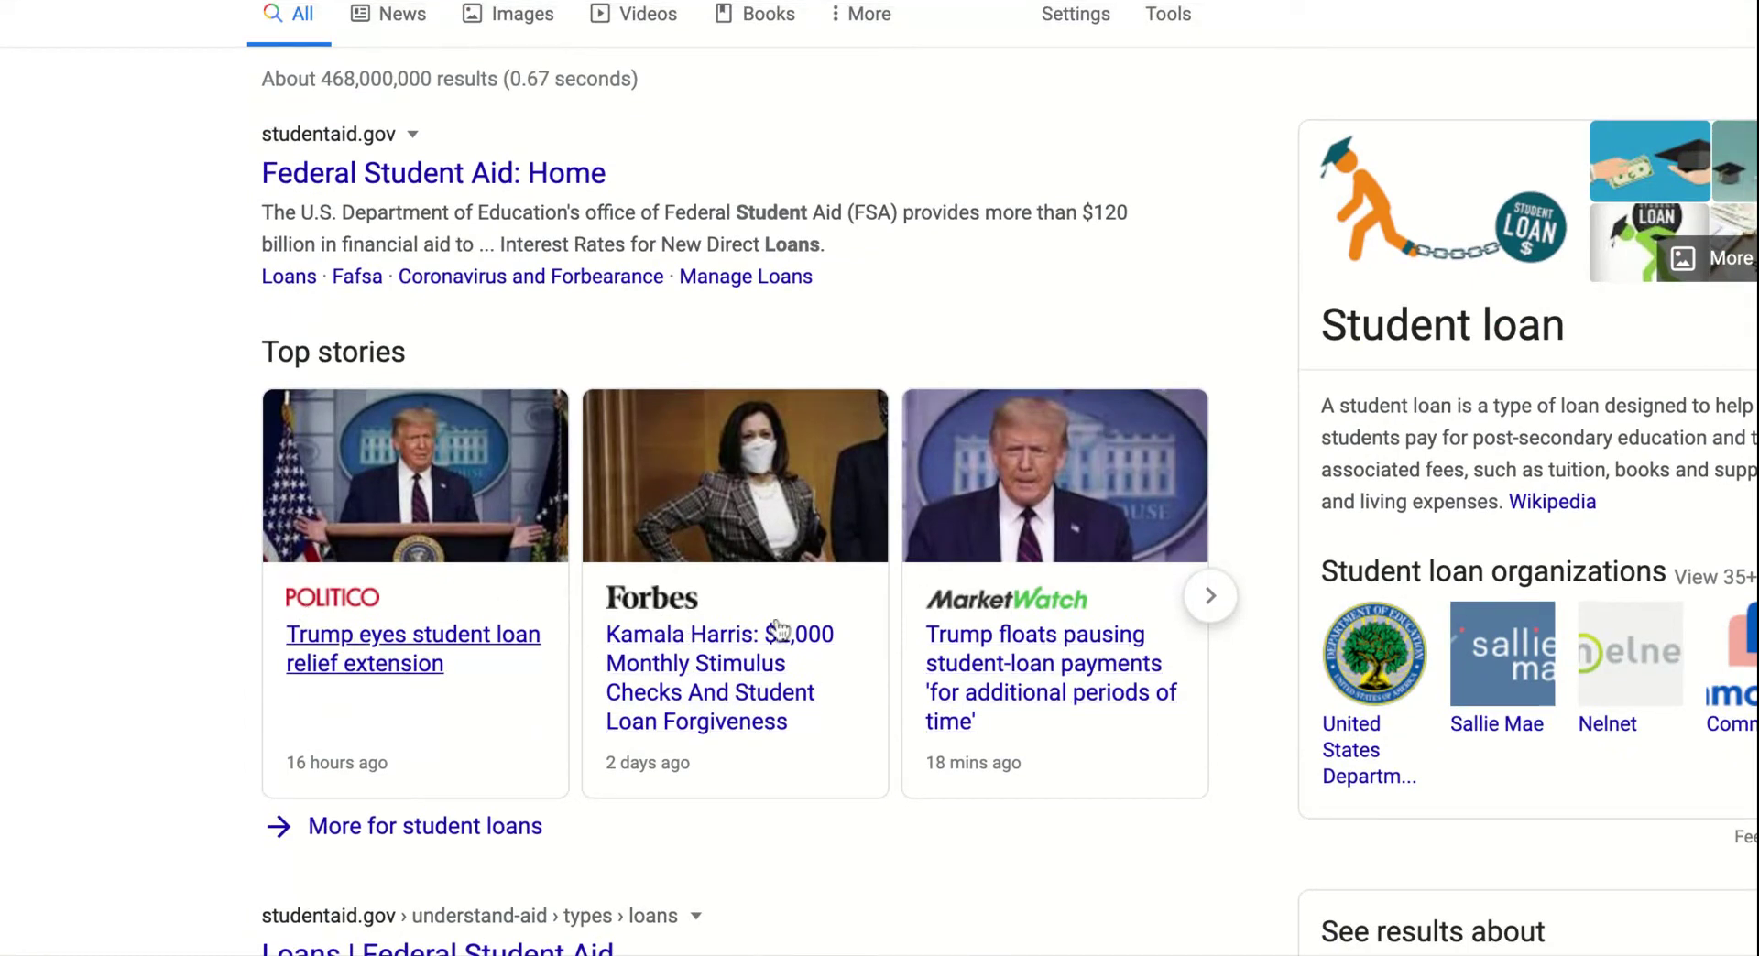
pyautogui.scroll(-10, 180, 652)
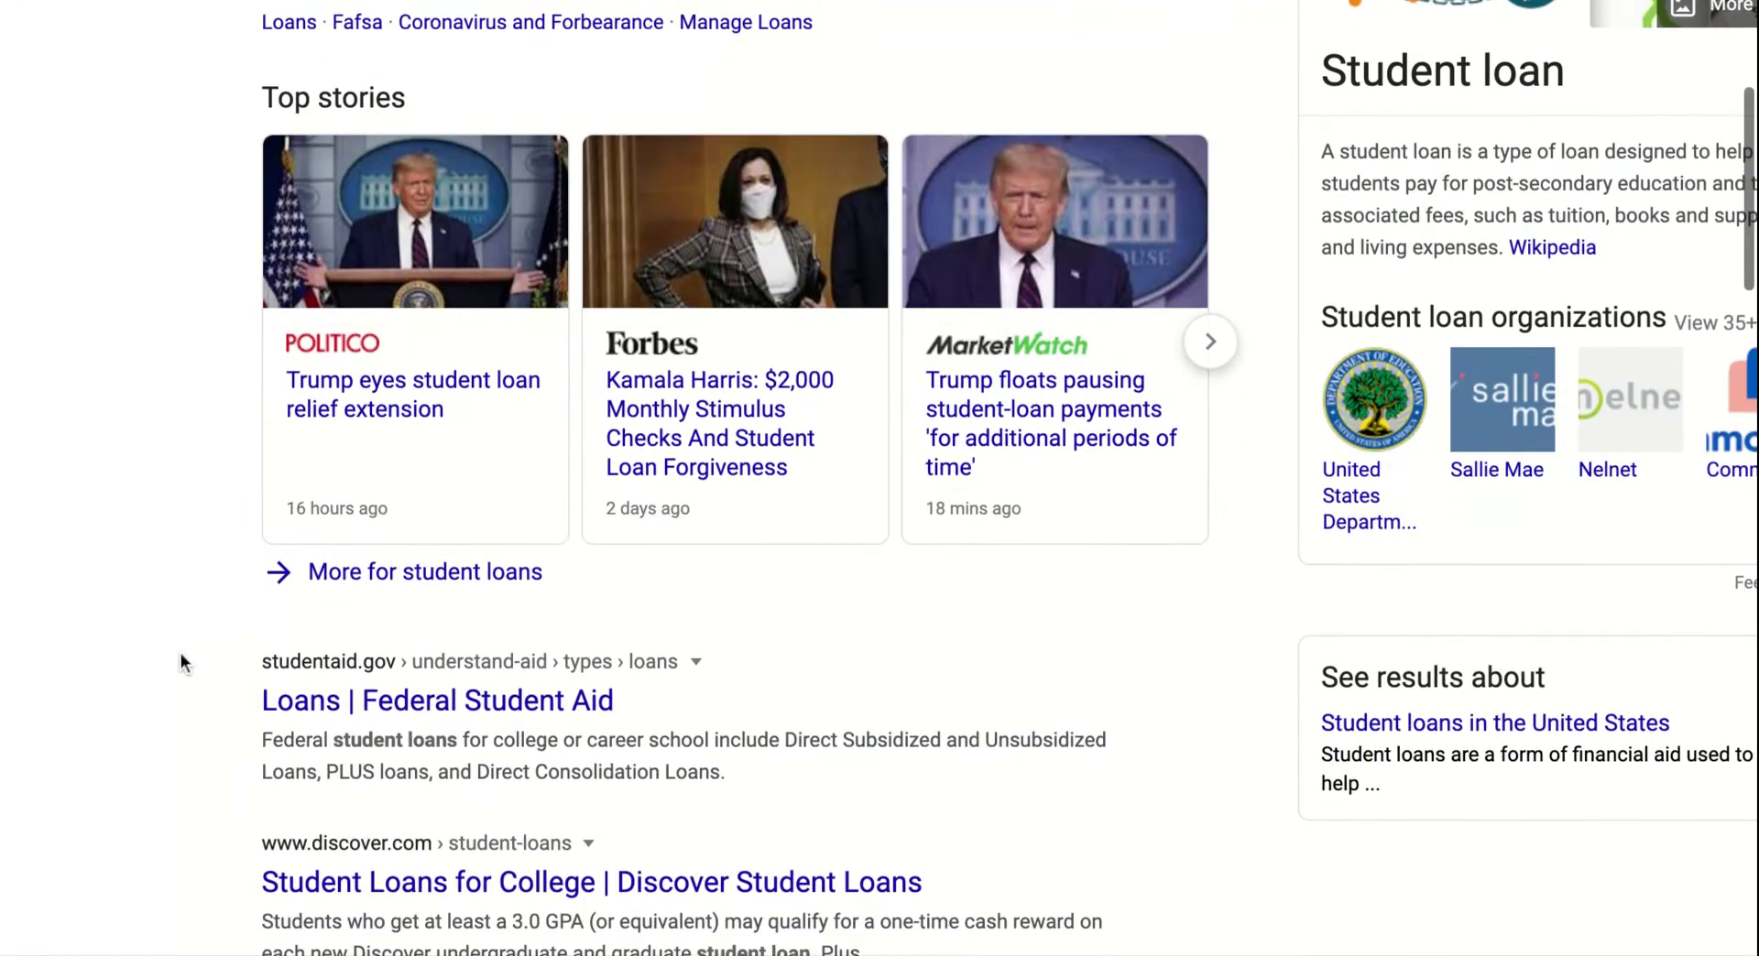
pyautogui.scroll(-13, 180, 653)
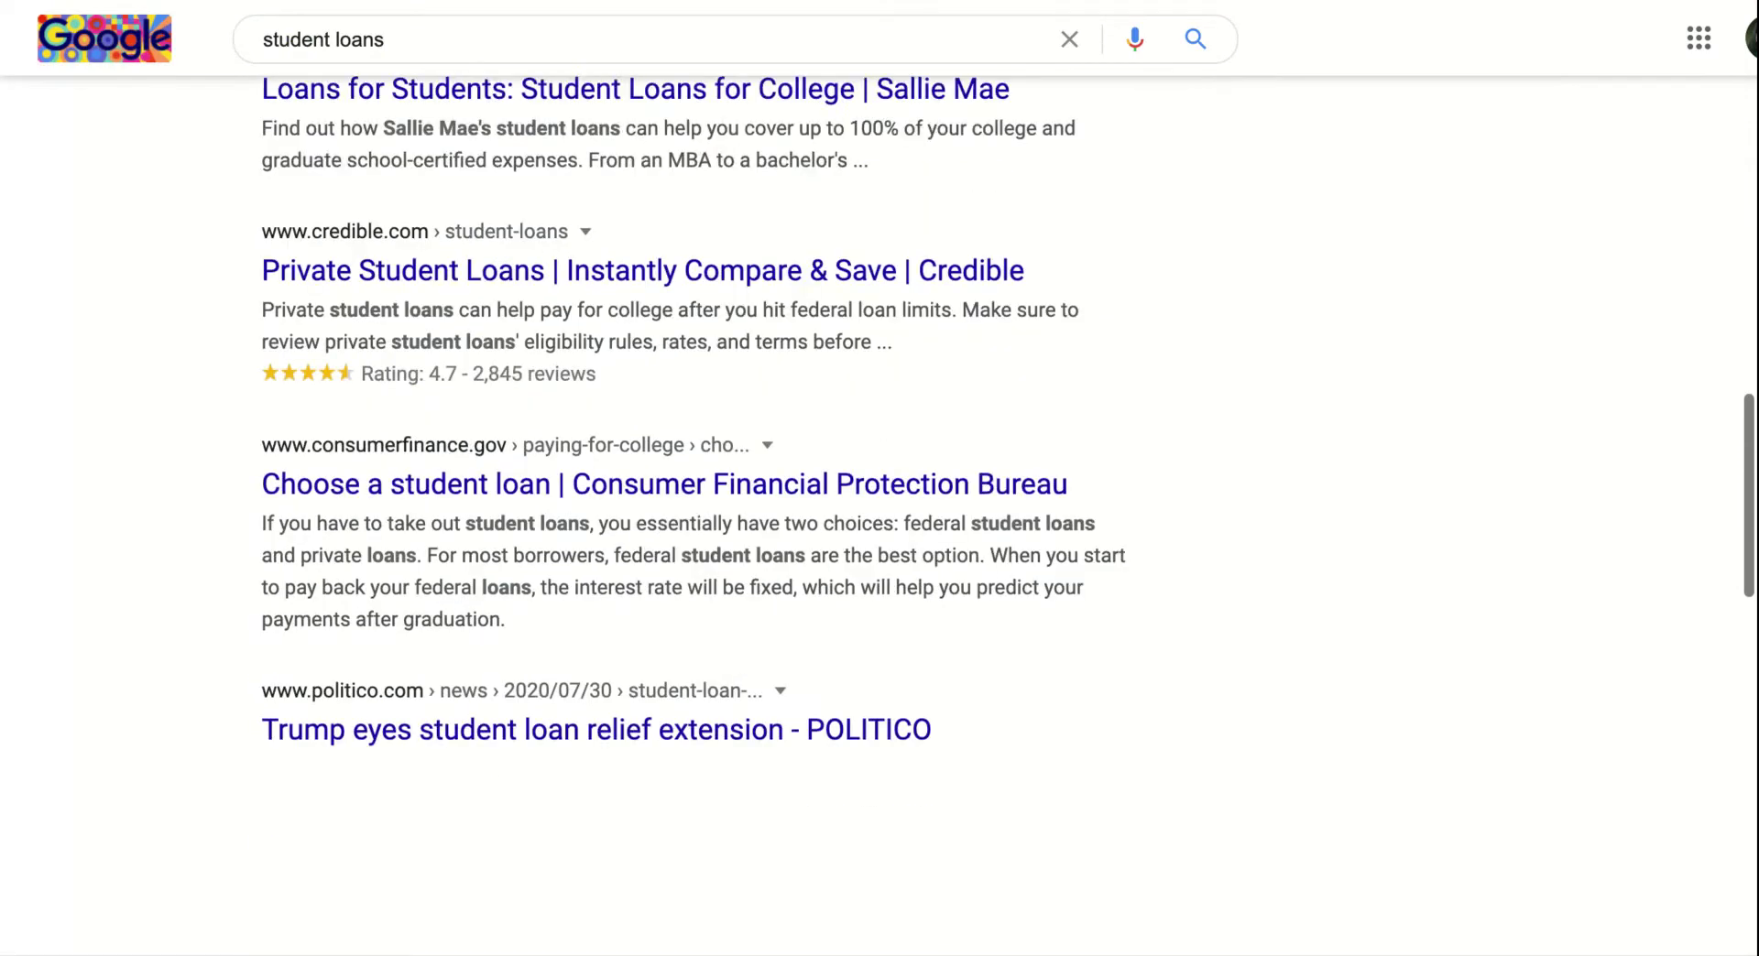
pyautogui.scroll(-13, 181, 663)
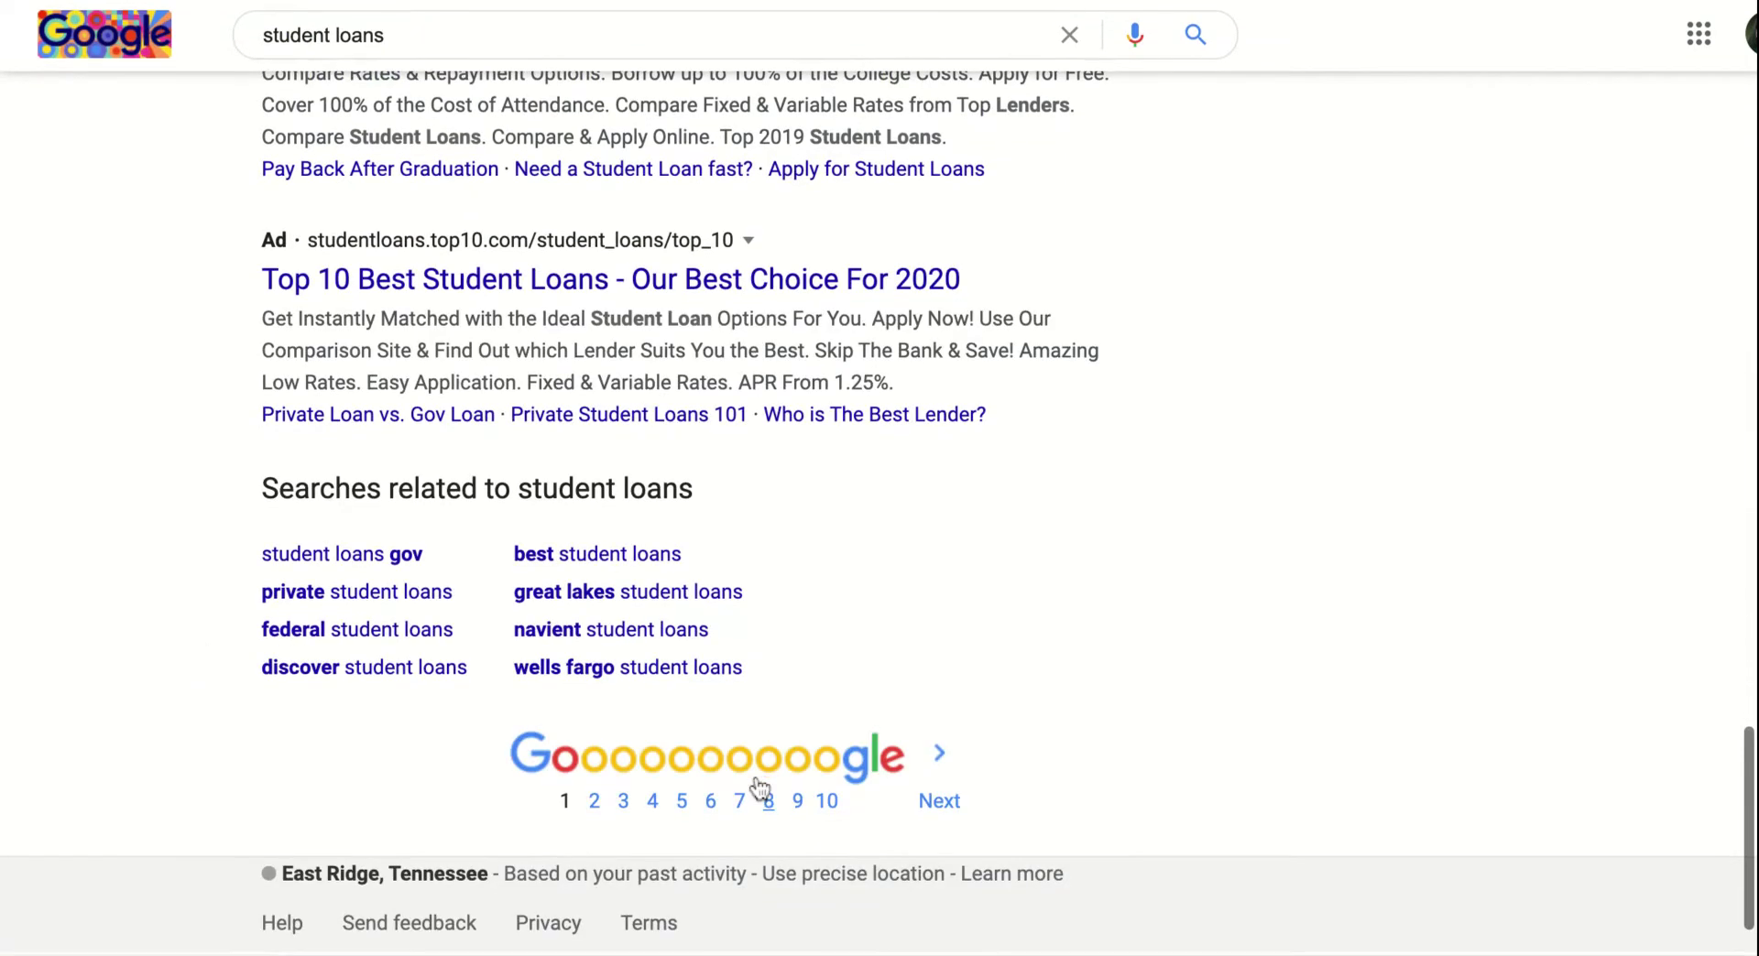
pyautogui.press('Home')
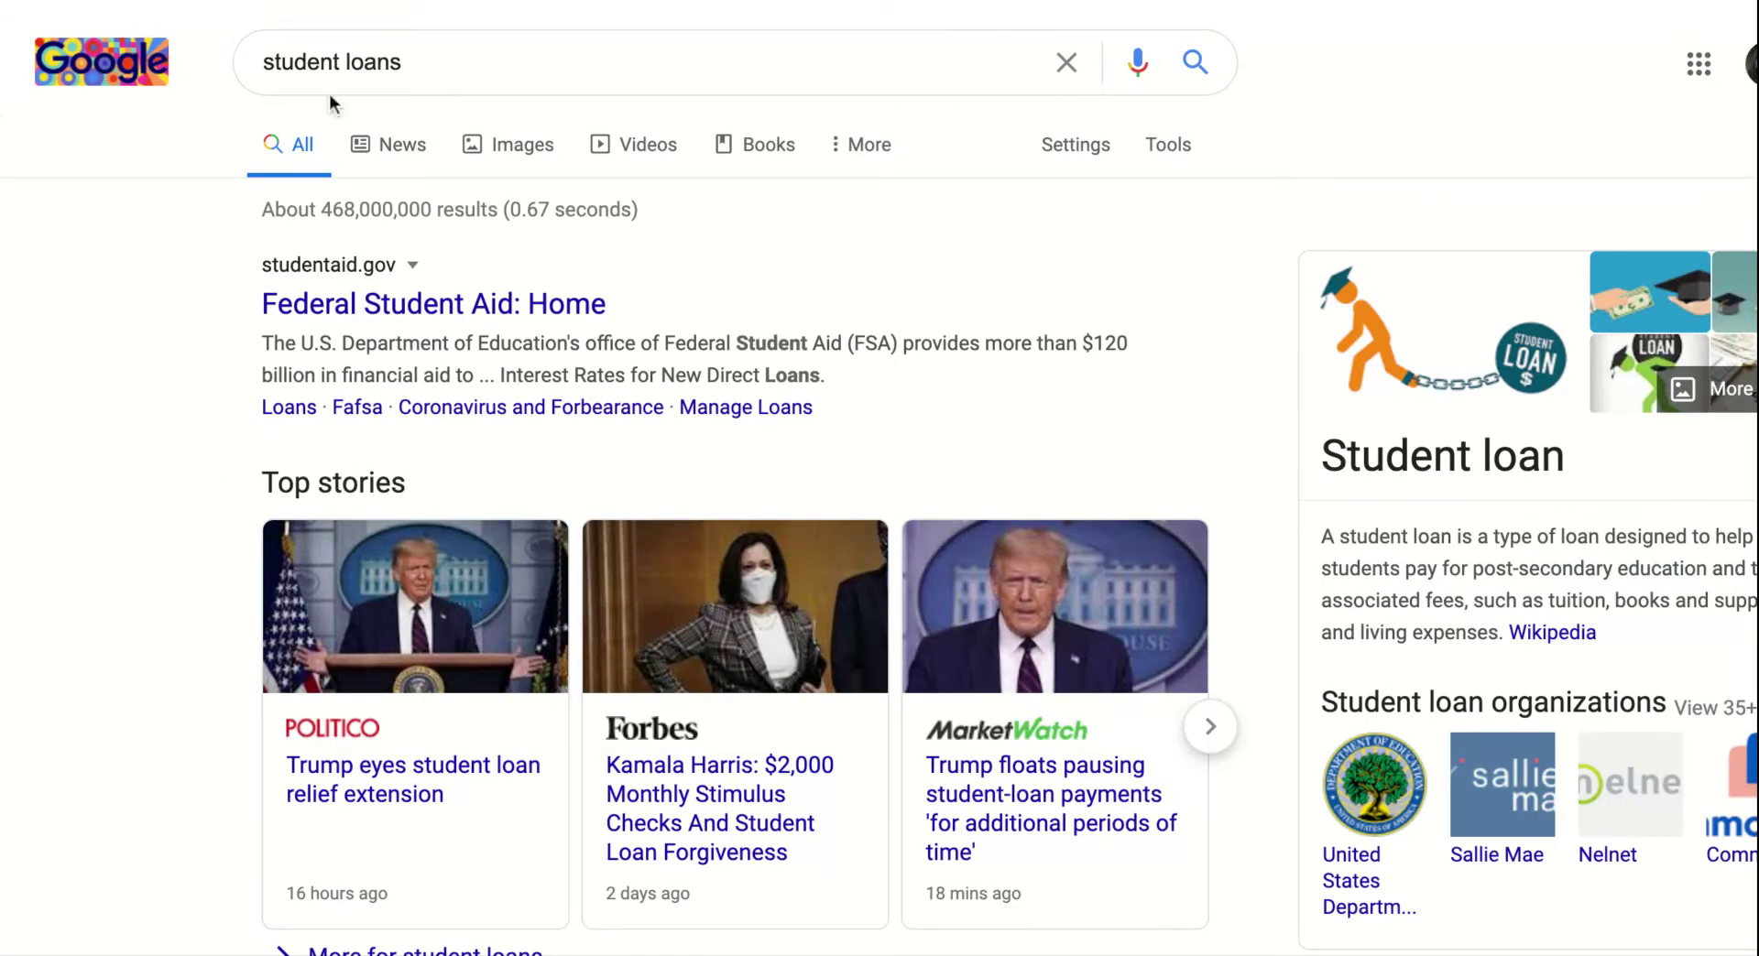
# Restrict the student loans search to one website by running the query "student loans site:usatoday.com".
pyautogui.click(497, 64)
pyautogui.write('site')
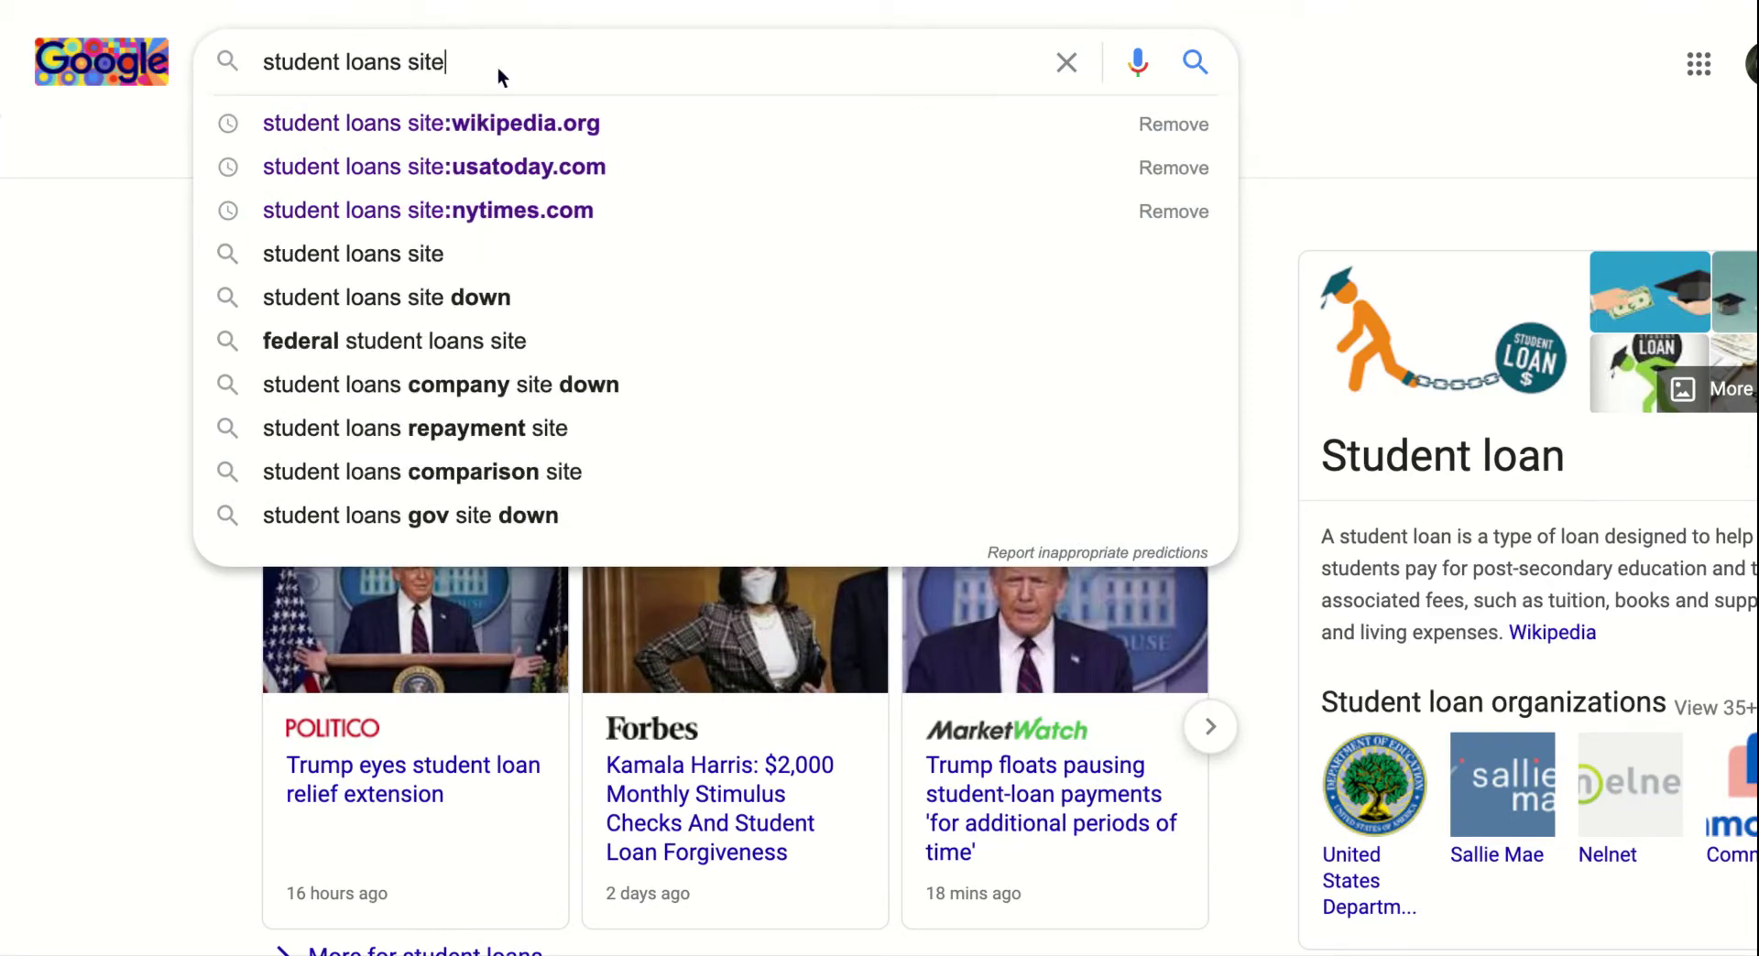
pyautogui.click(489, 174)
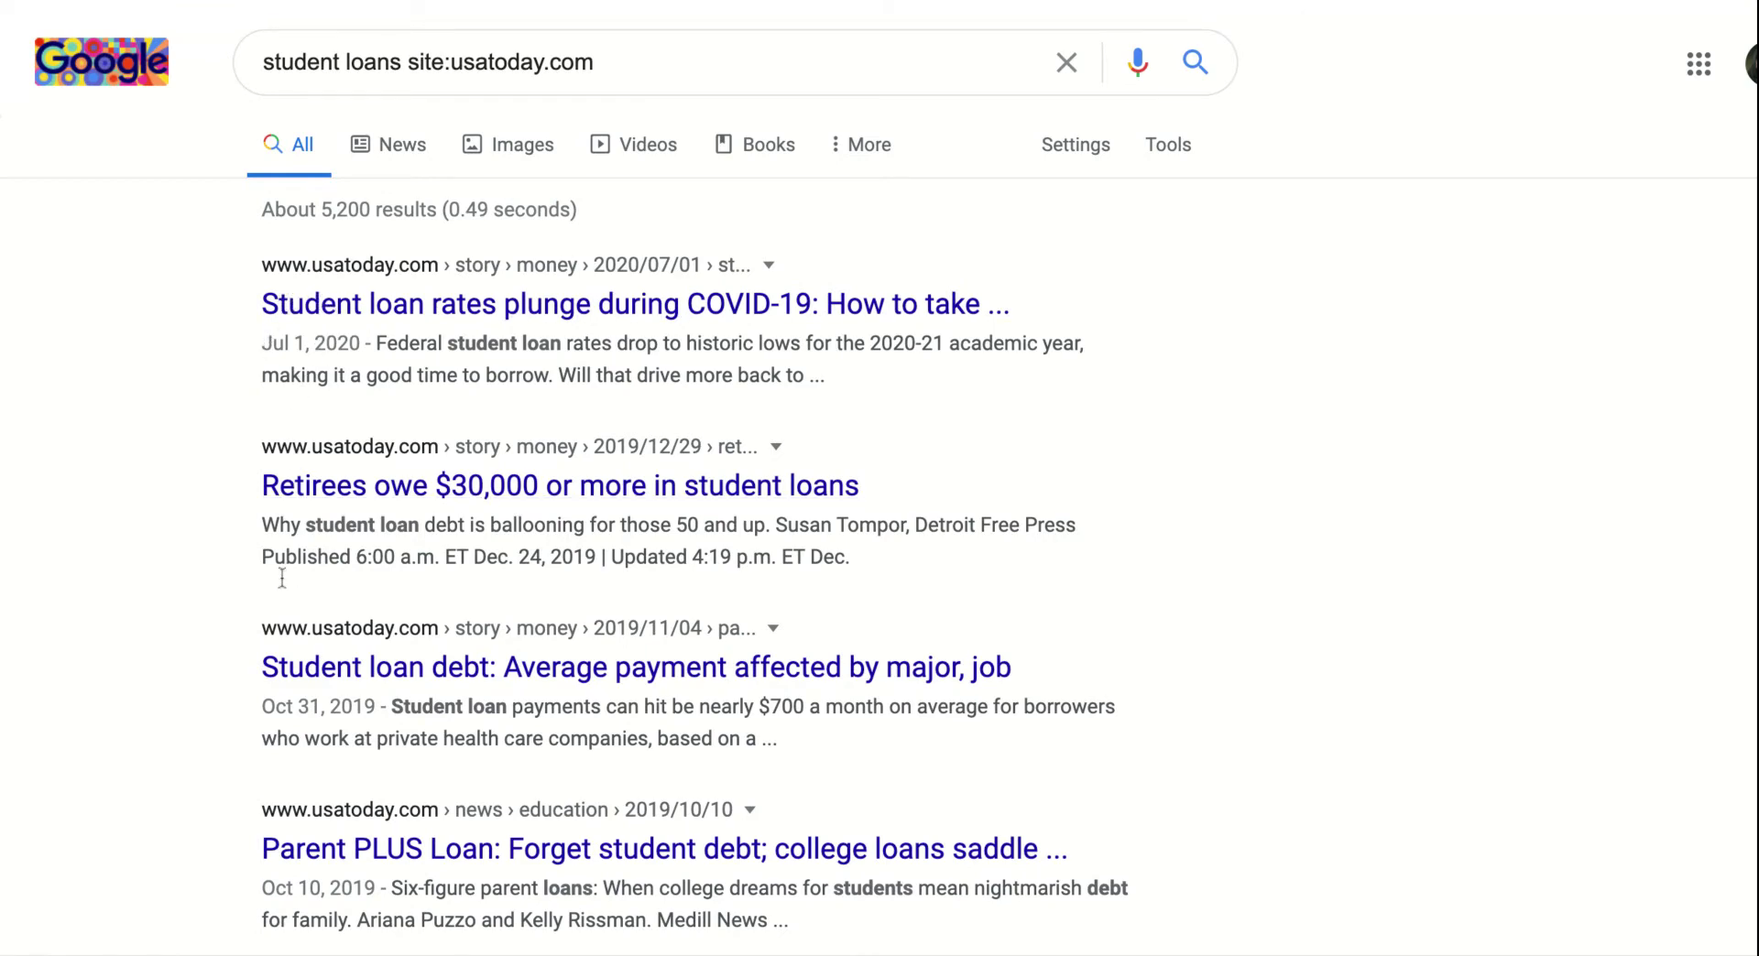
# Skim the usatoday.com results and narrow them to news articles only.
pyautogui.scroll(-3, 236, 724)
pyautogui.scroll(-5, 236, 724)
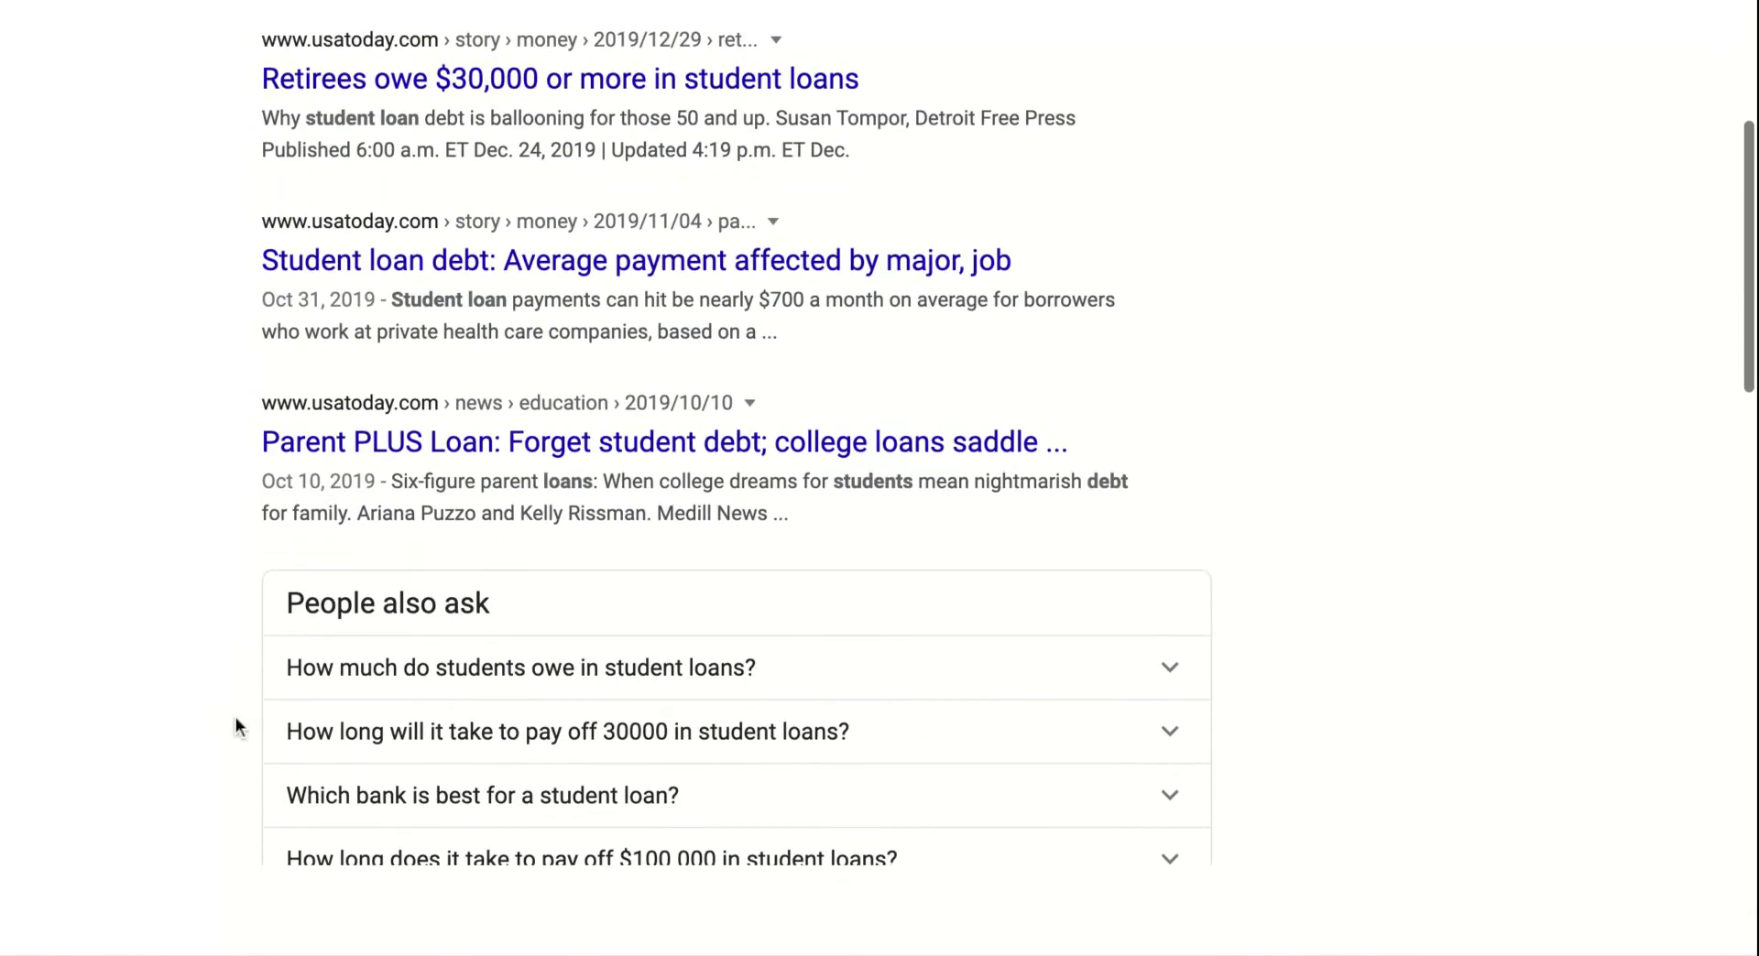
pyautogui.scroll(8, 235, 722)
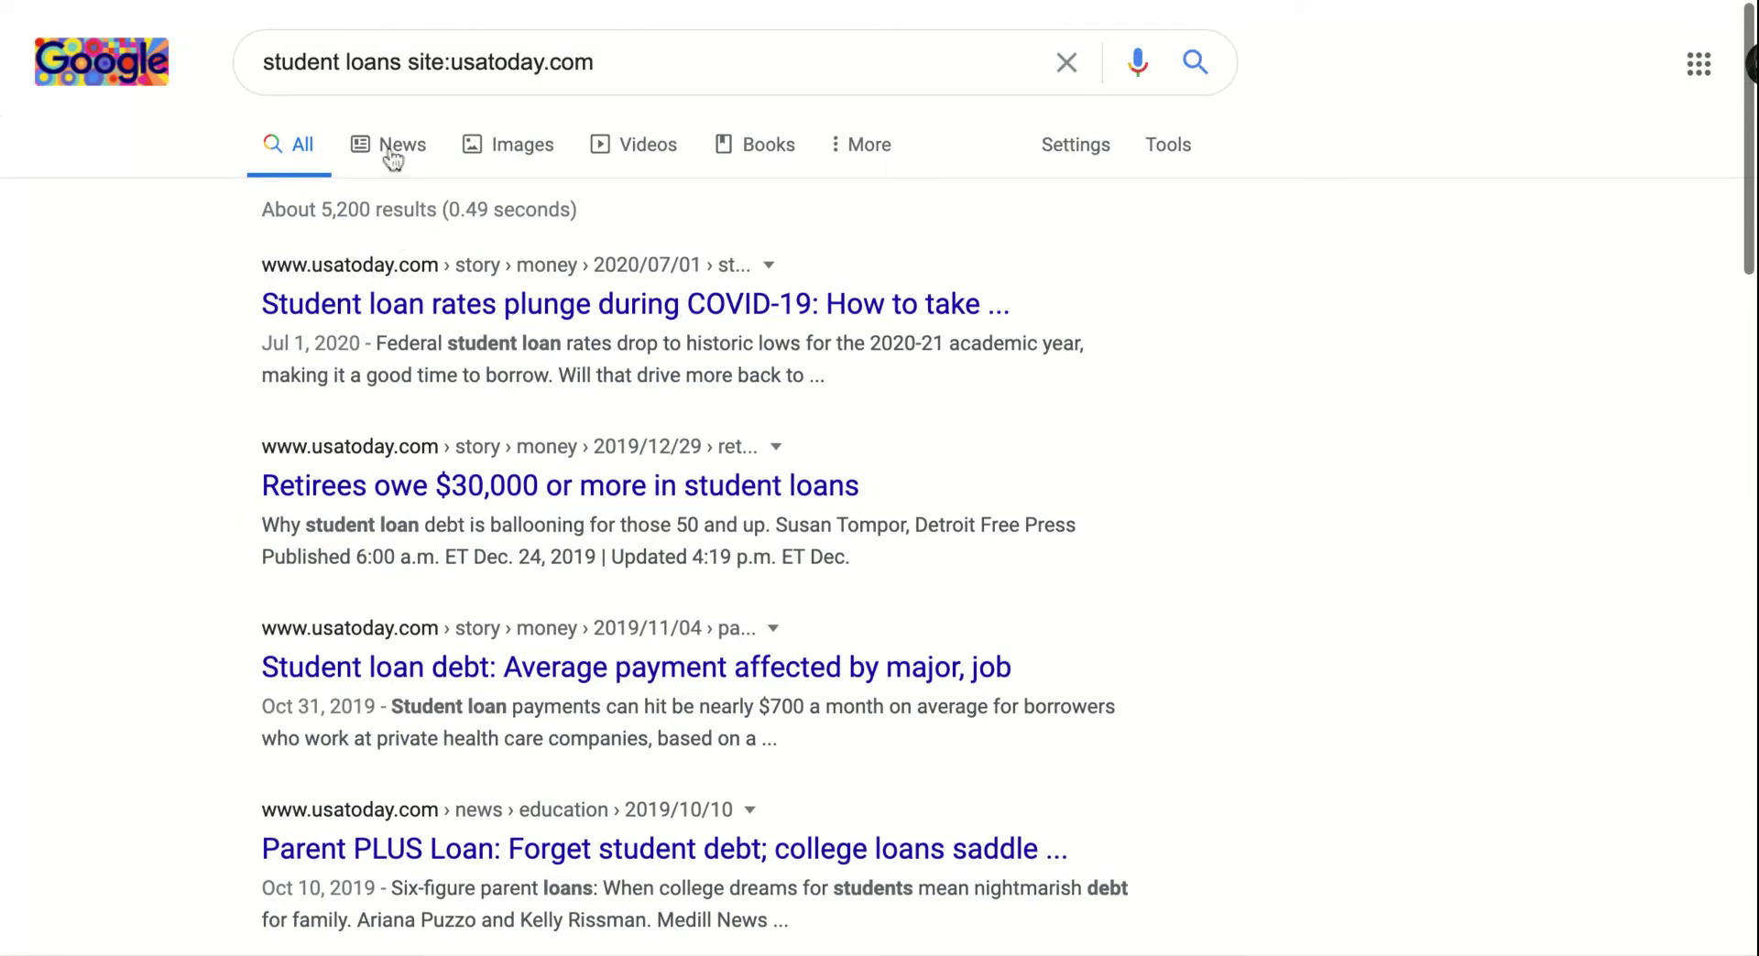
pyautogui.click(392, 151)
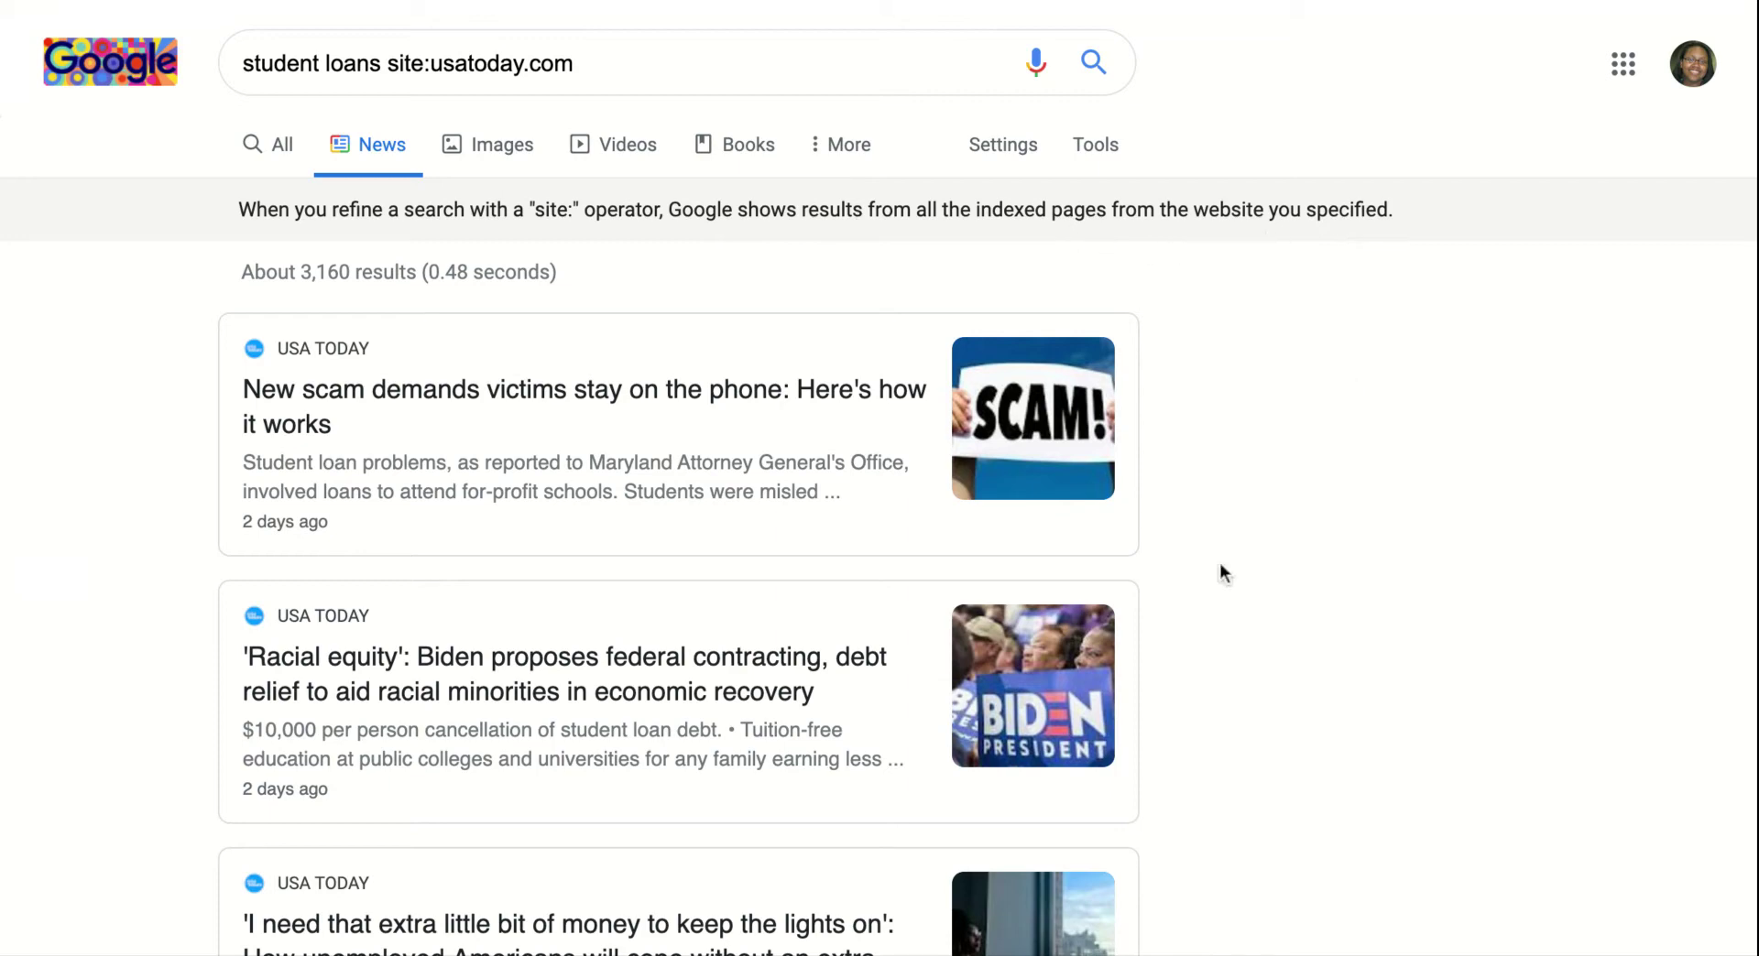
# Examine the headlines, summaries and dates of the USA Today news articles about student loans.
pyautogui.scroll(-3, 1220, 566)
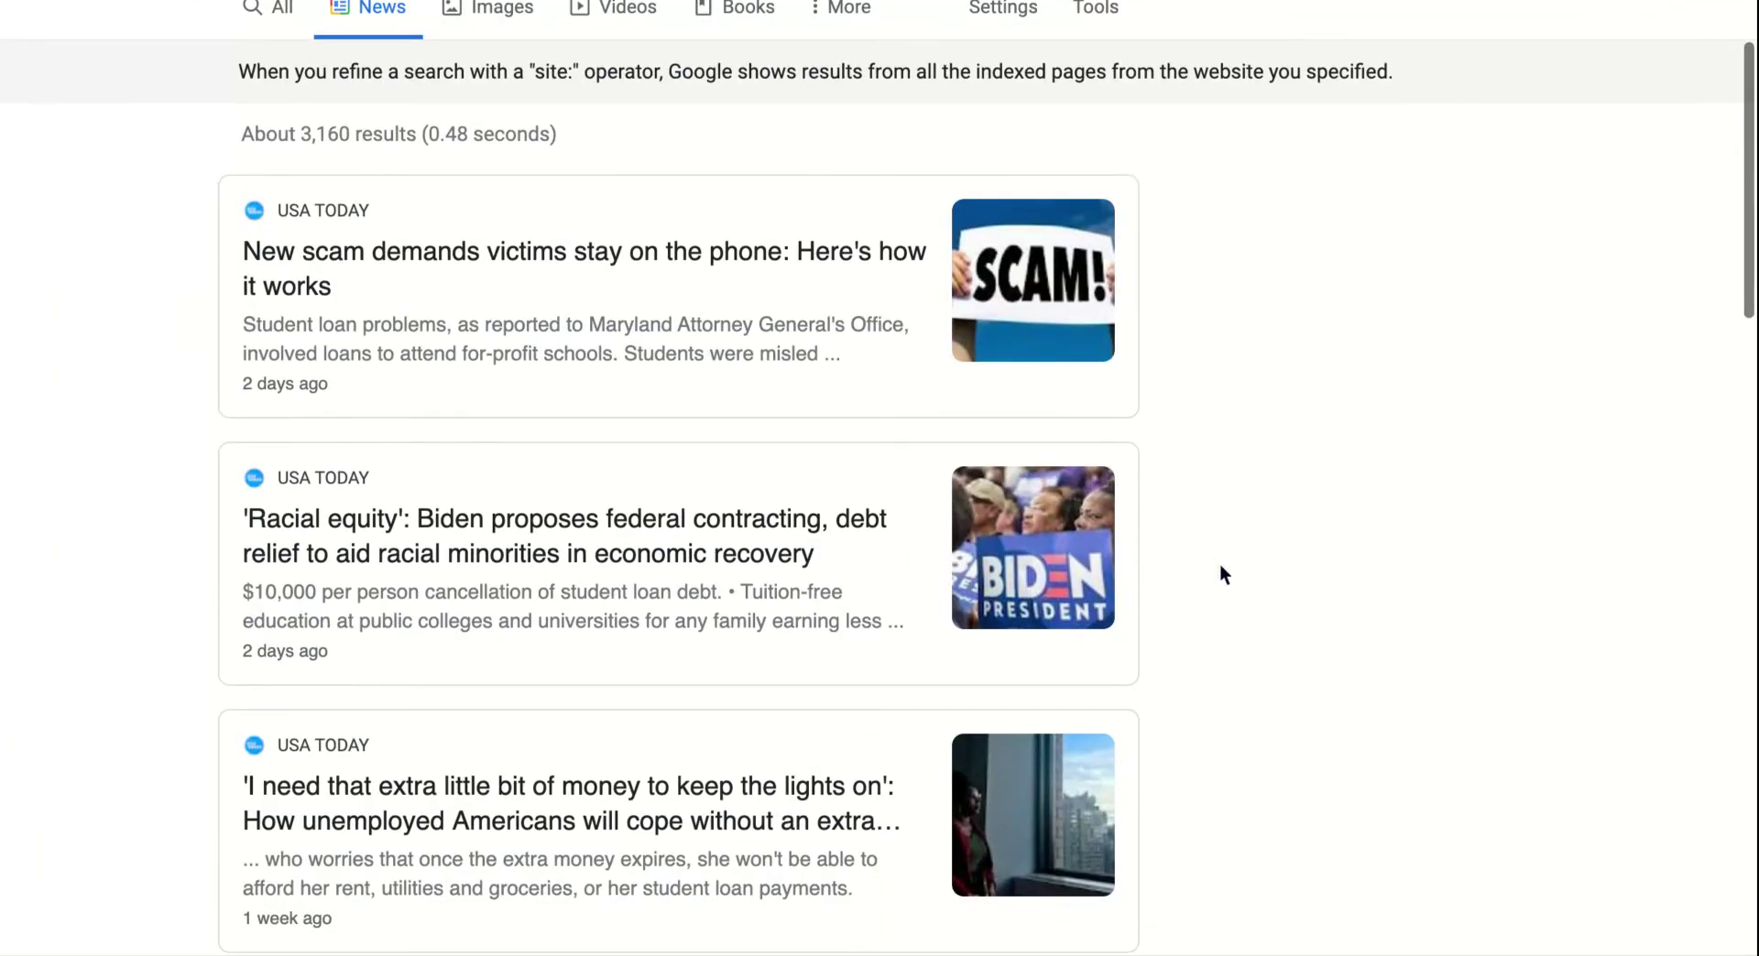
pyautogui.scroll(3, 1220, 568)
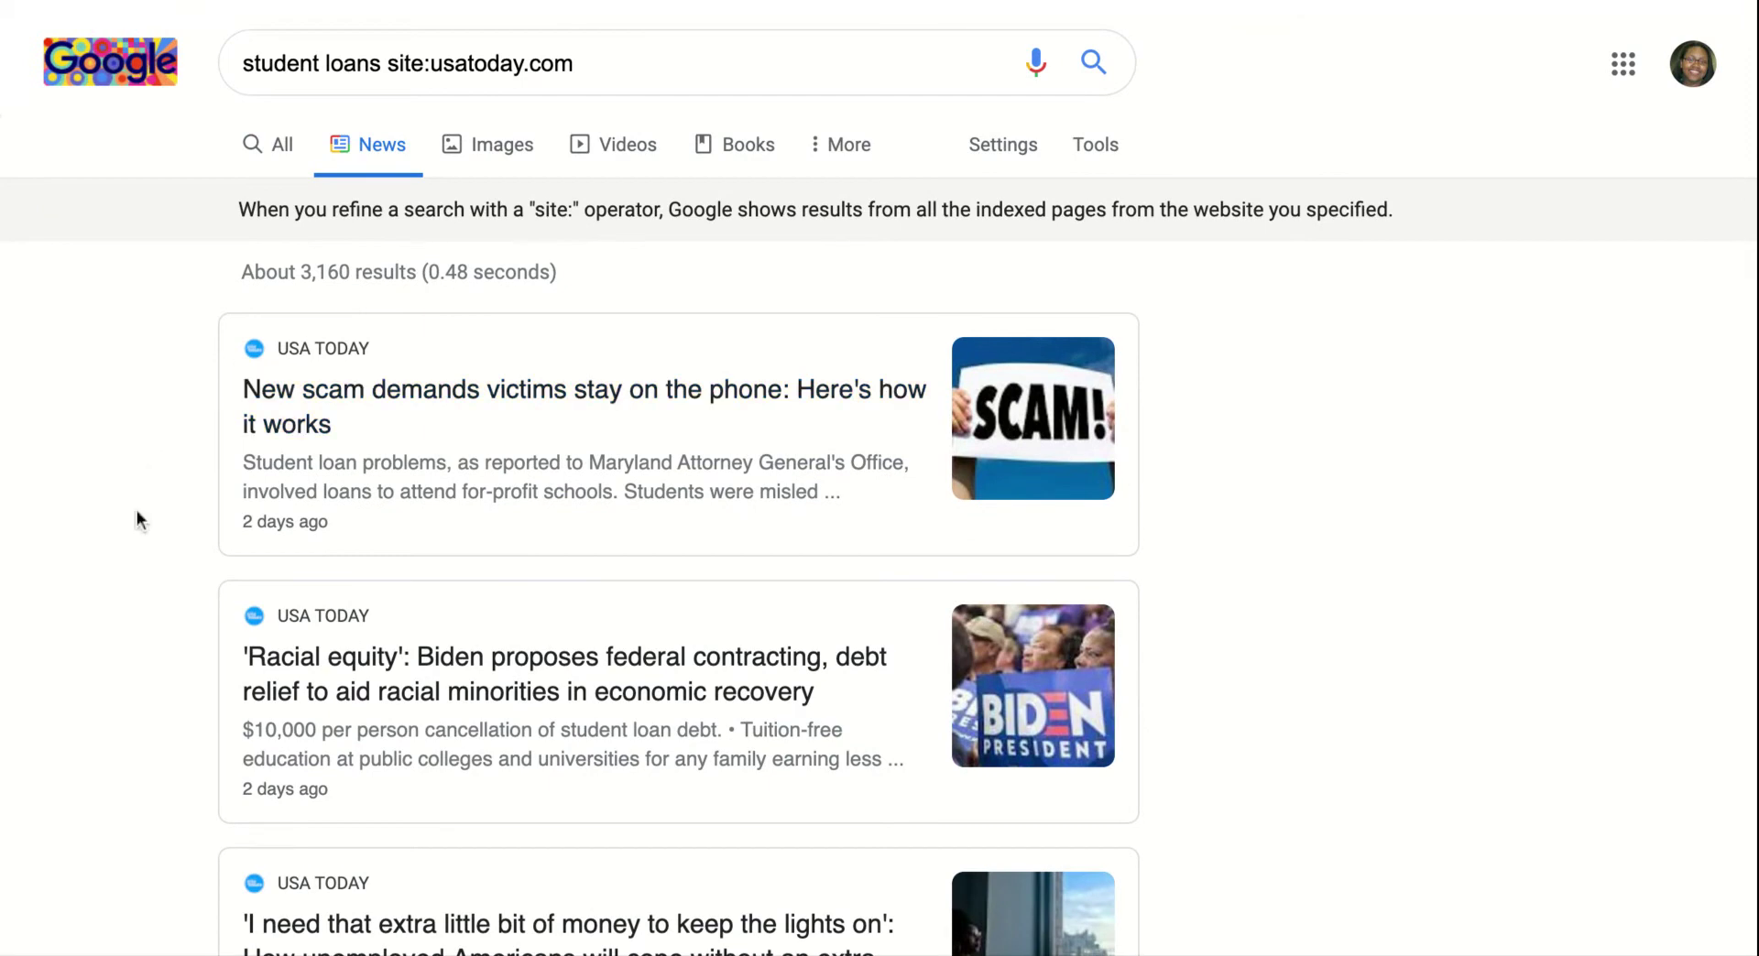
pyautogui.scroll(-5, 162, 484)
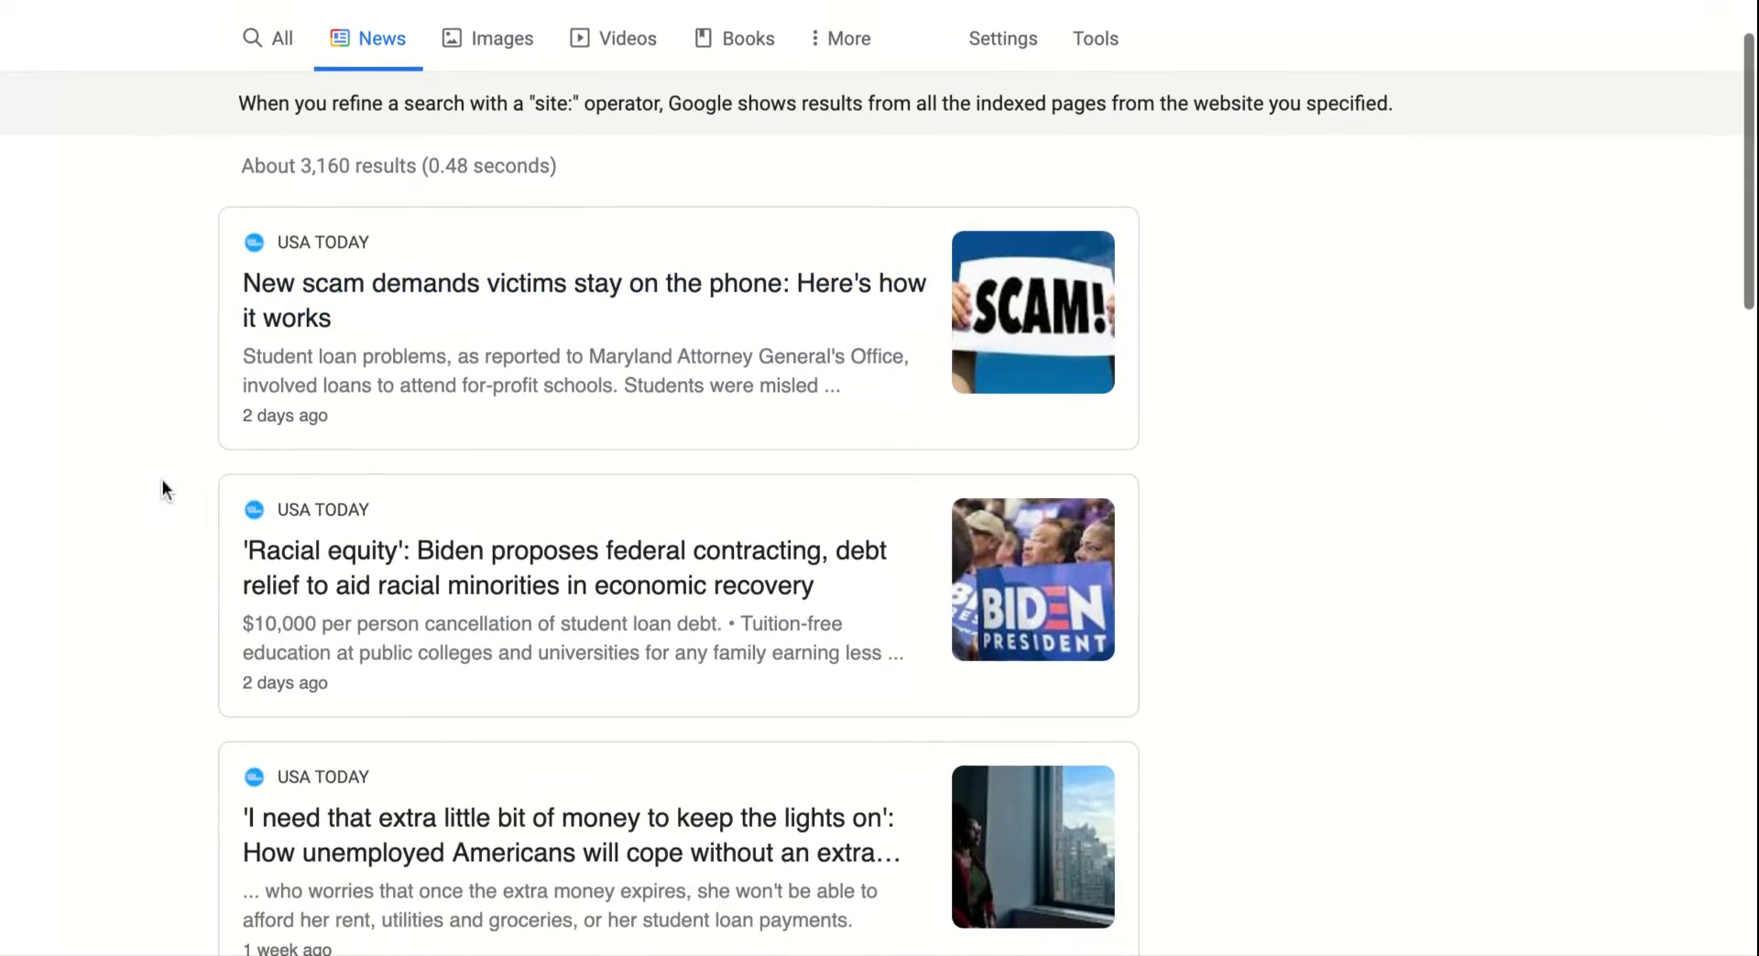
pyautogui.scroll(-6, 162, 483)
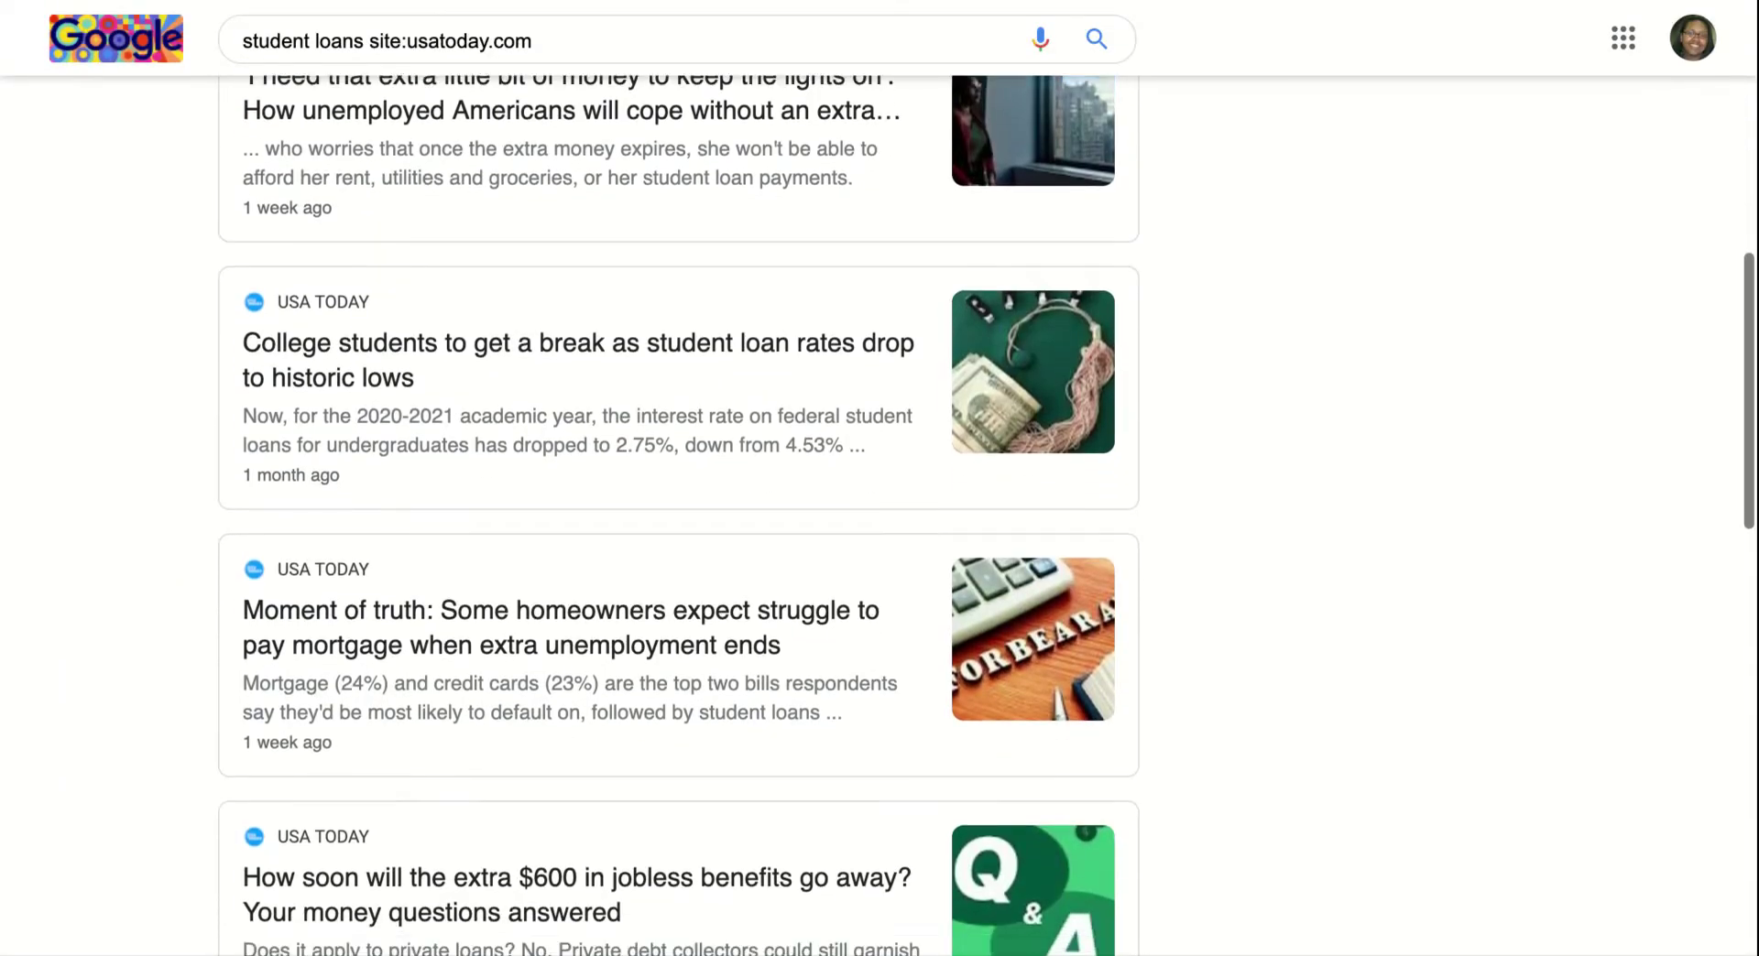
pyautogui.scroll(11, 161, 493)
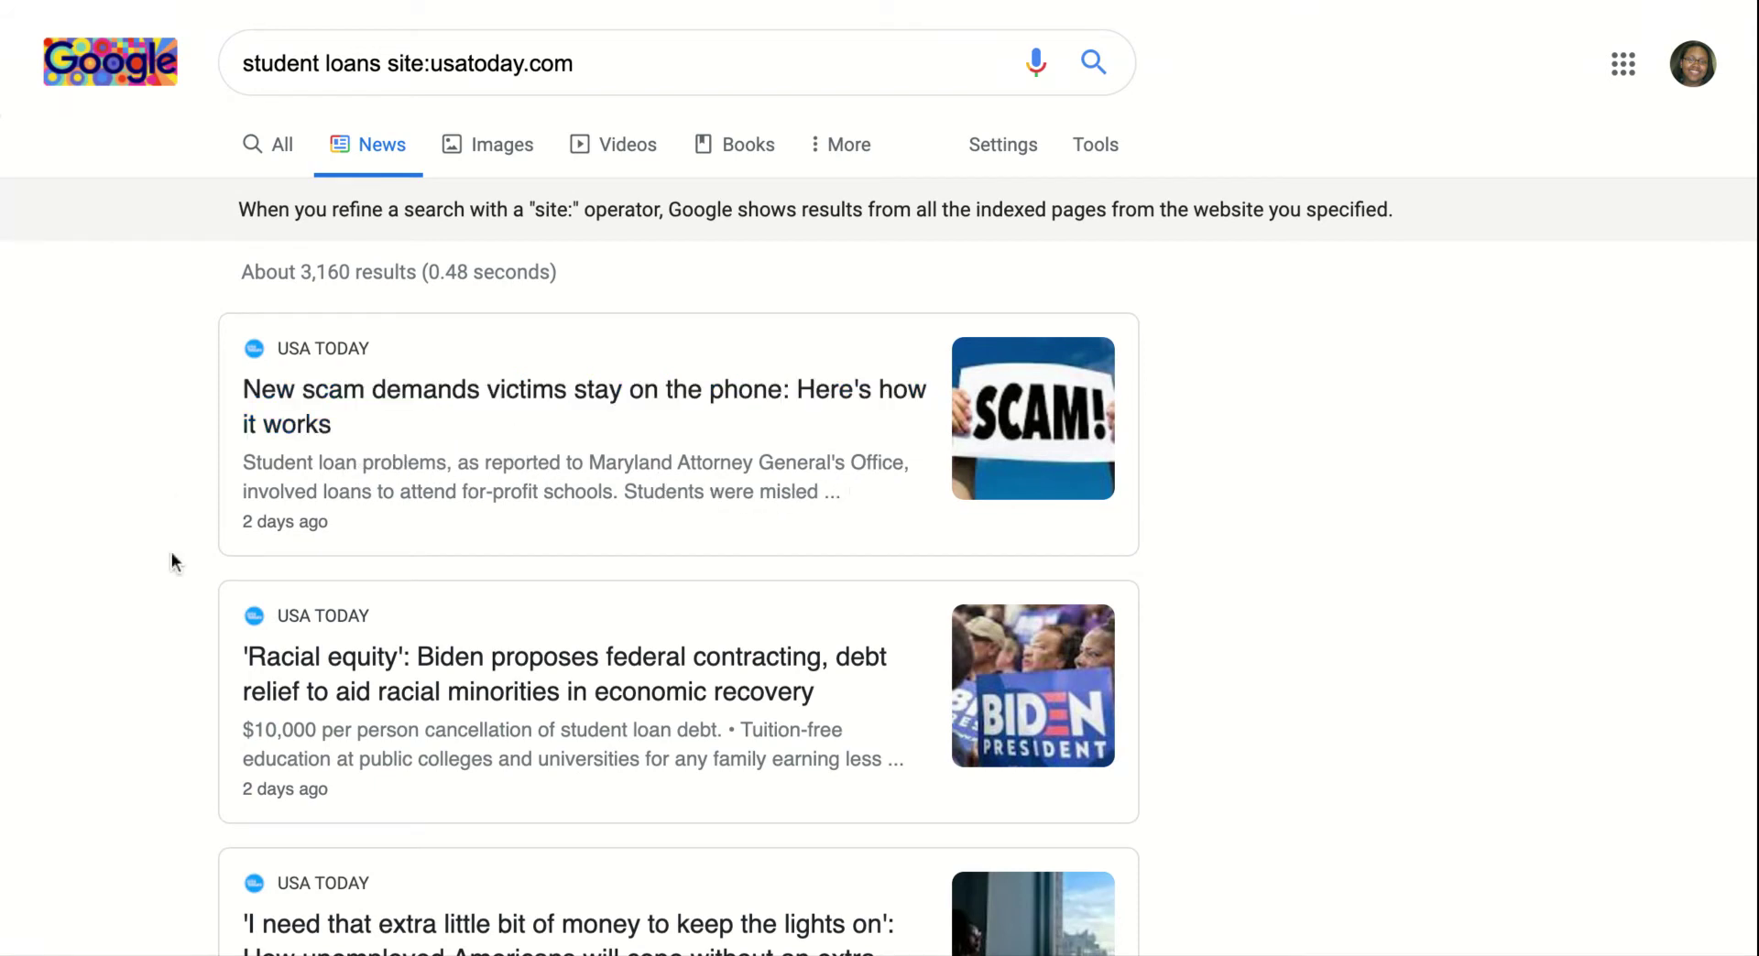
pyautogui.scroll(-1, 172, 559)
pyautogui.scroll(-5, 172, 554)
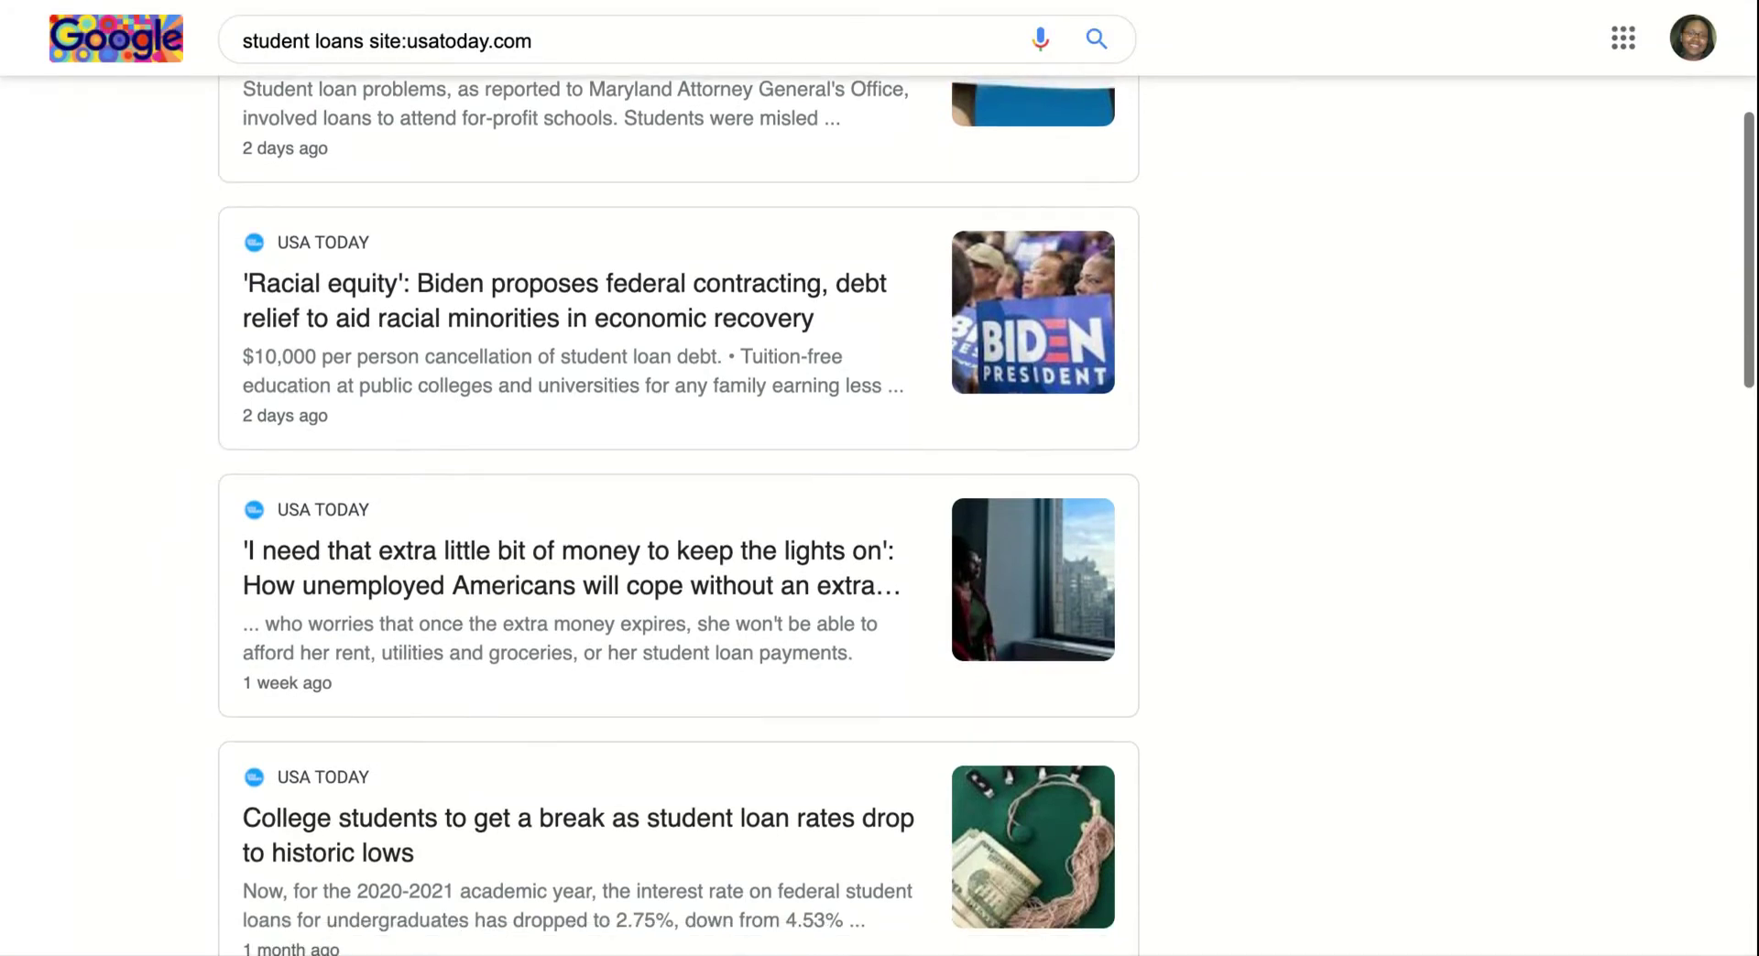
pyautogui.scroll(-3, 173, 556)
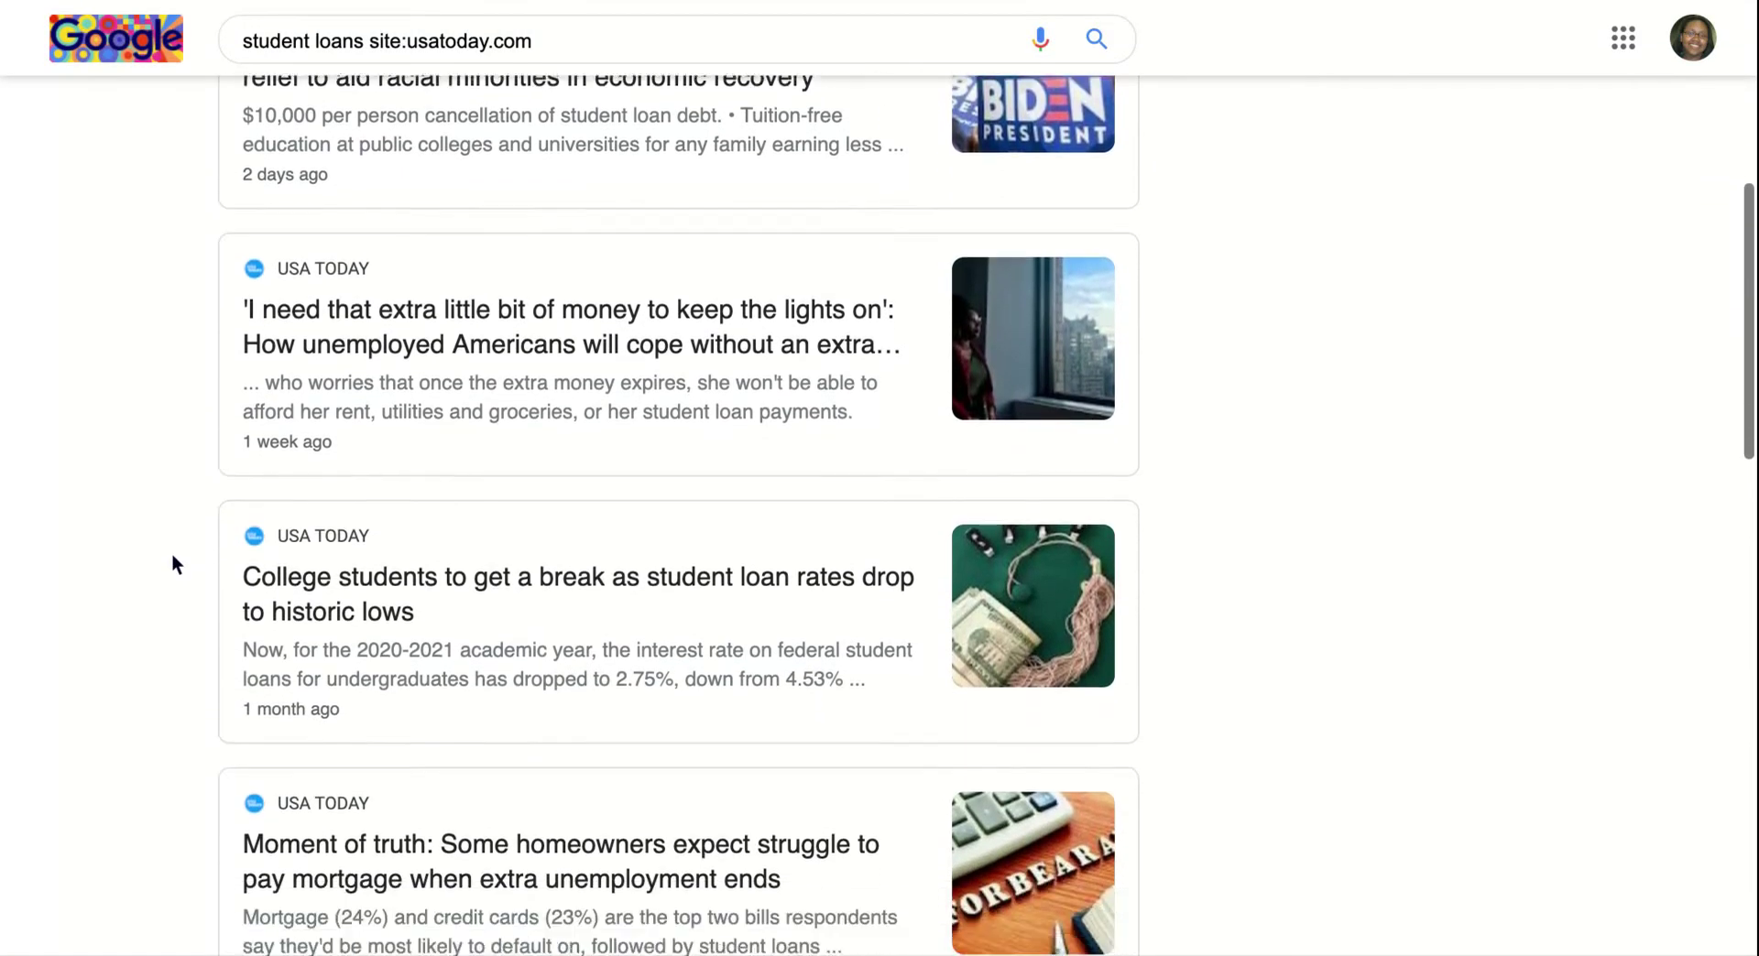
pyautogui.scroll(-3, 173, 555)
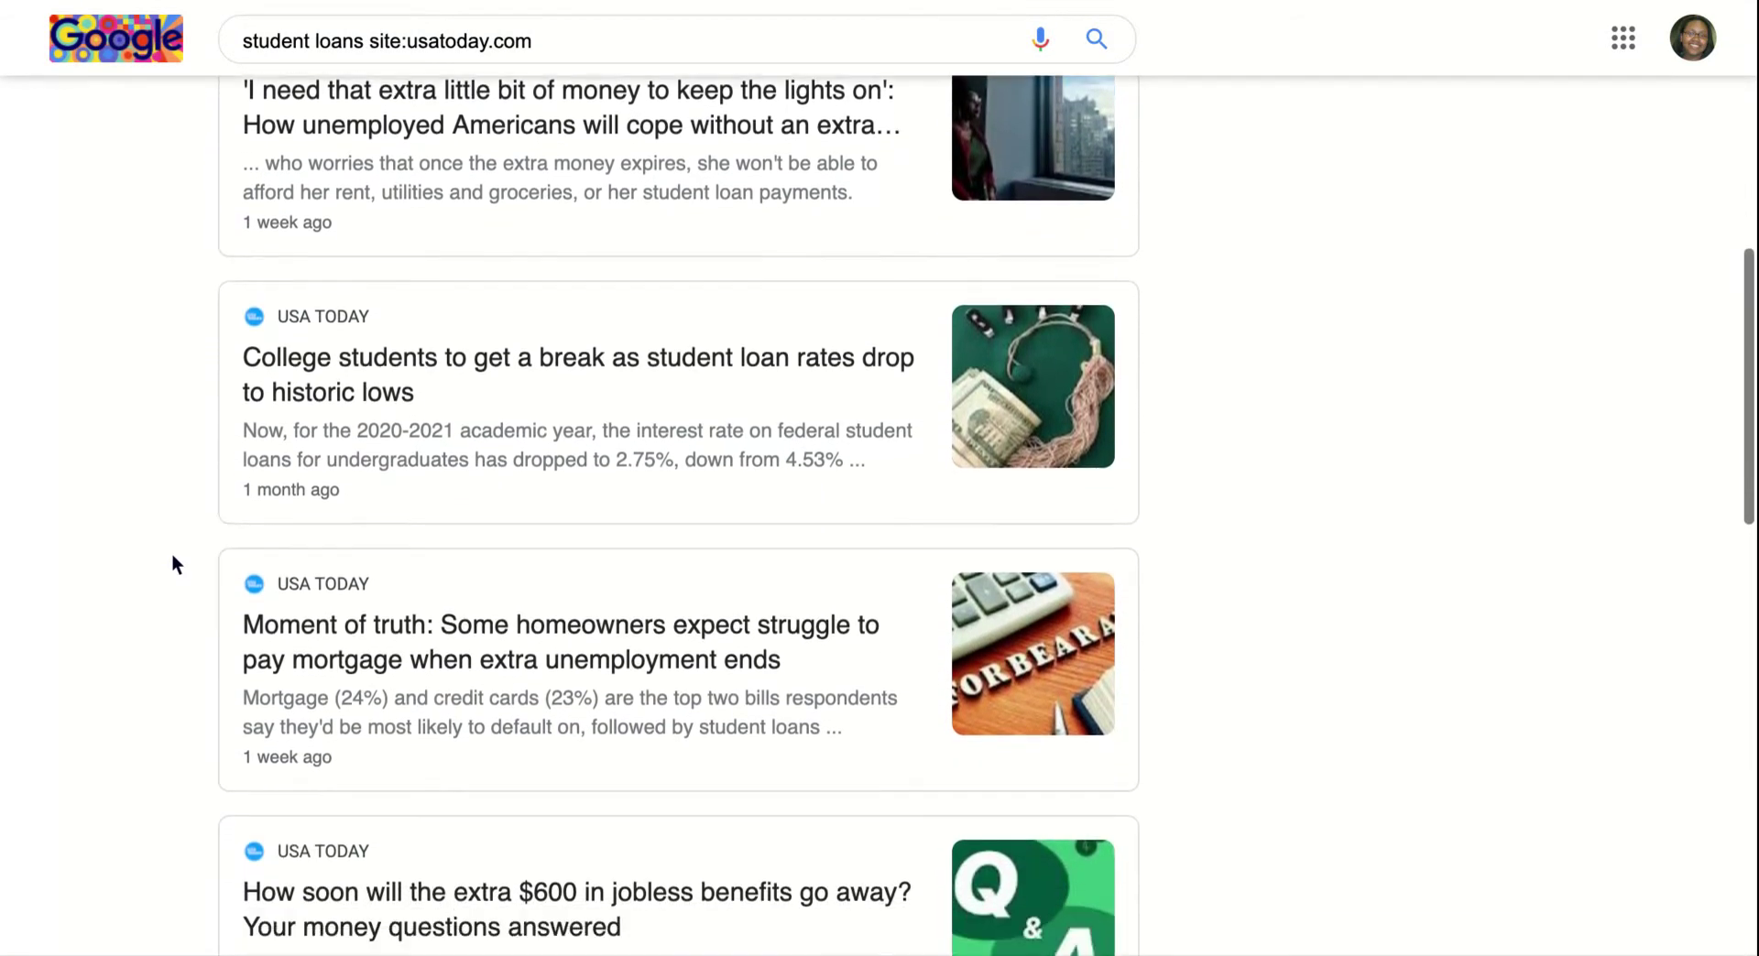
pyautogui.scroll(-3, 173, 555)
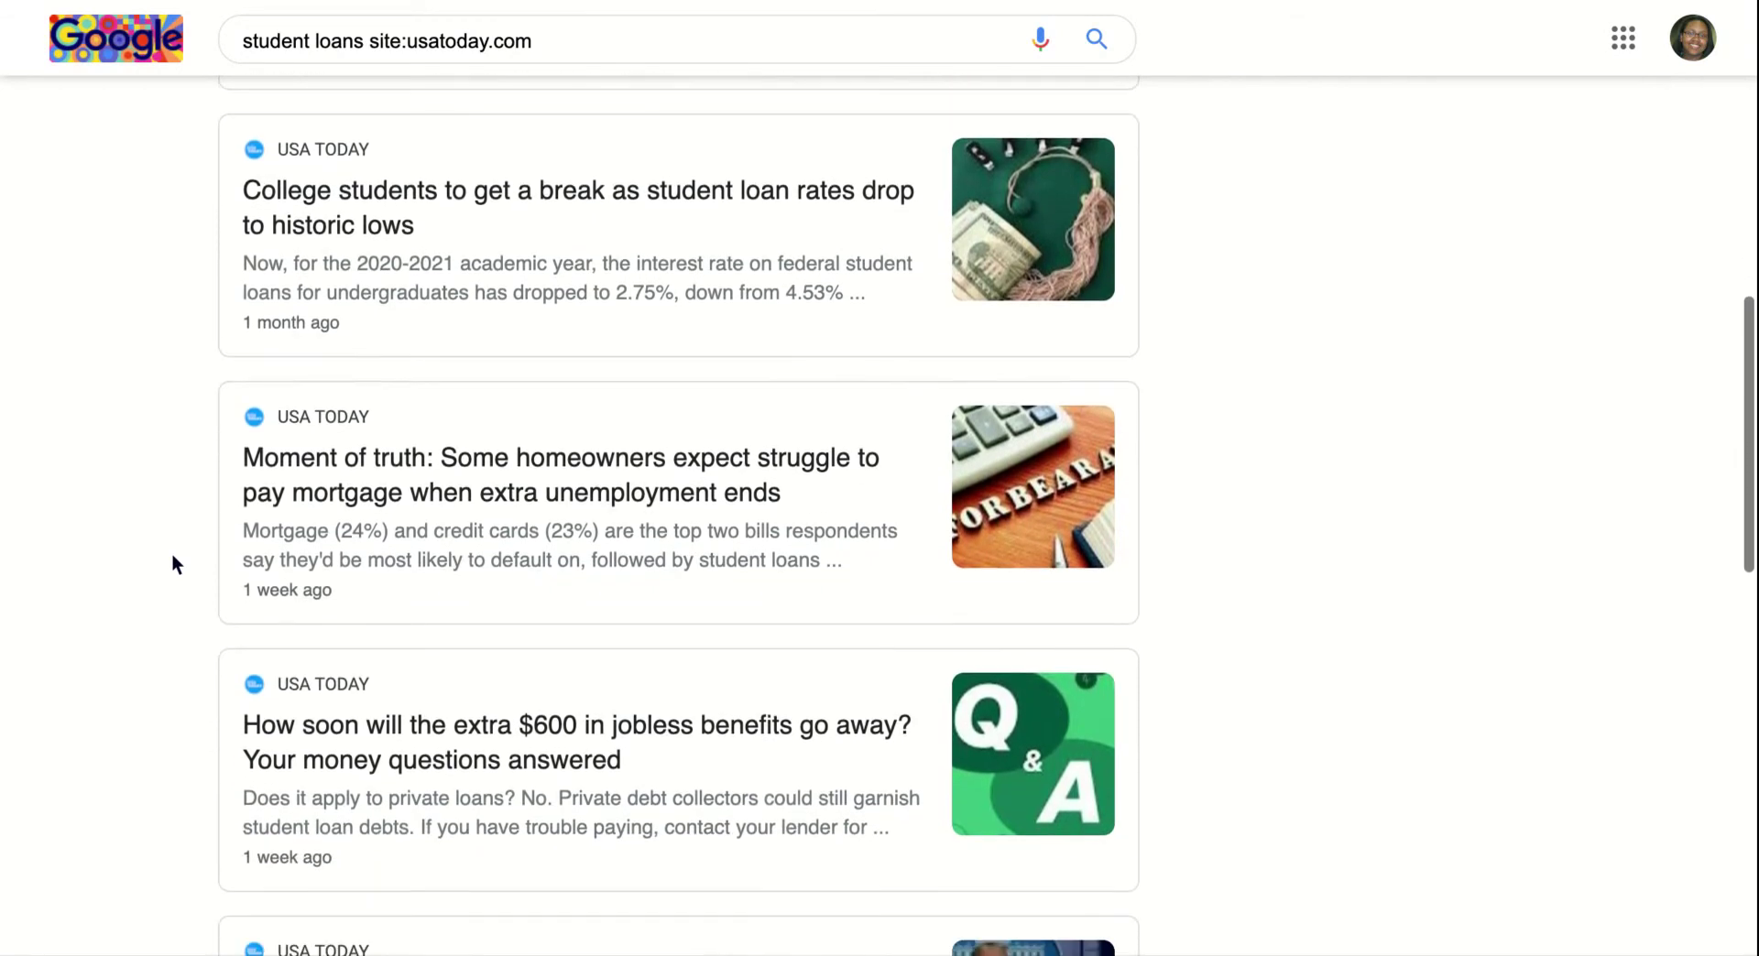
pyautogui.scroll(-1, 172, 552)
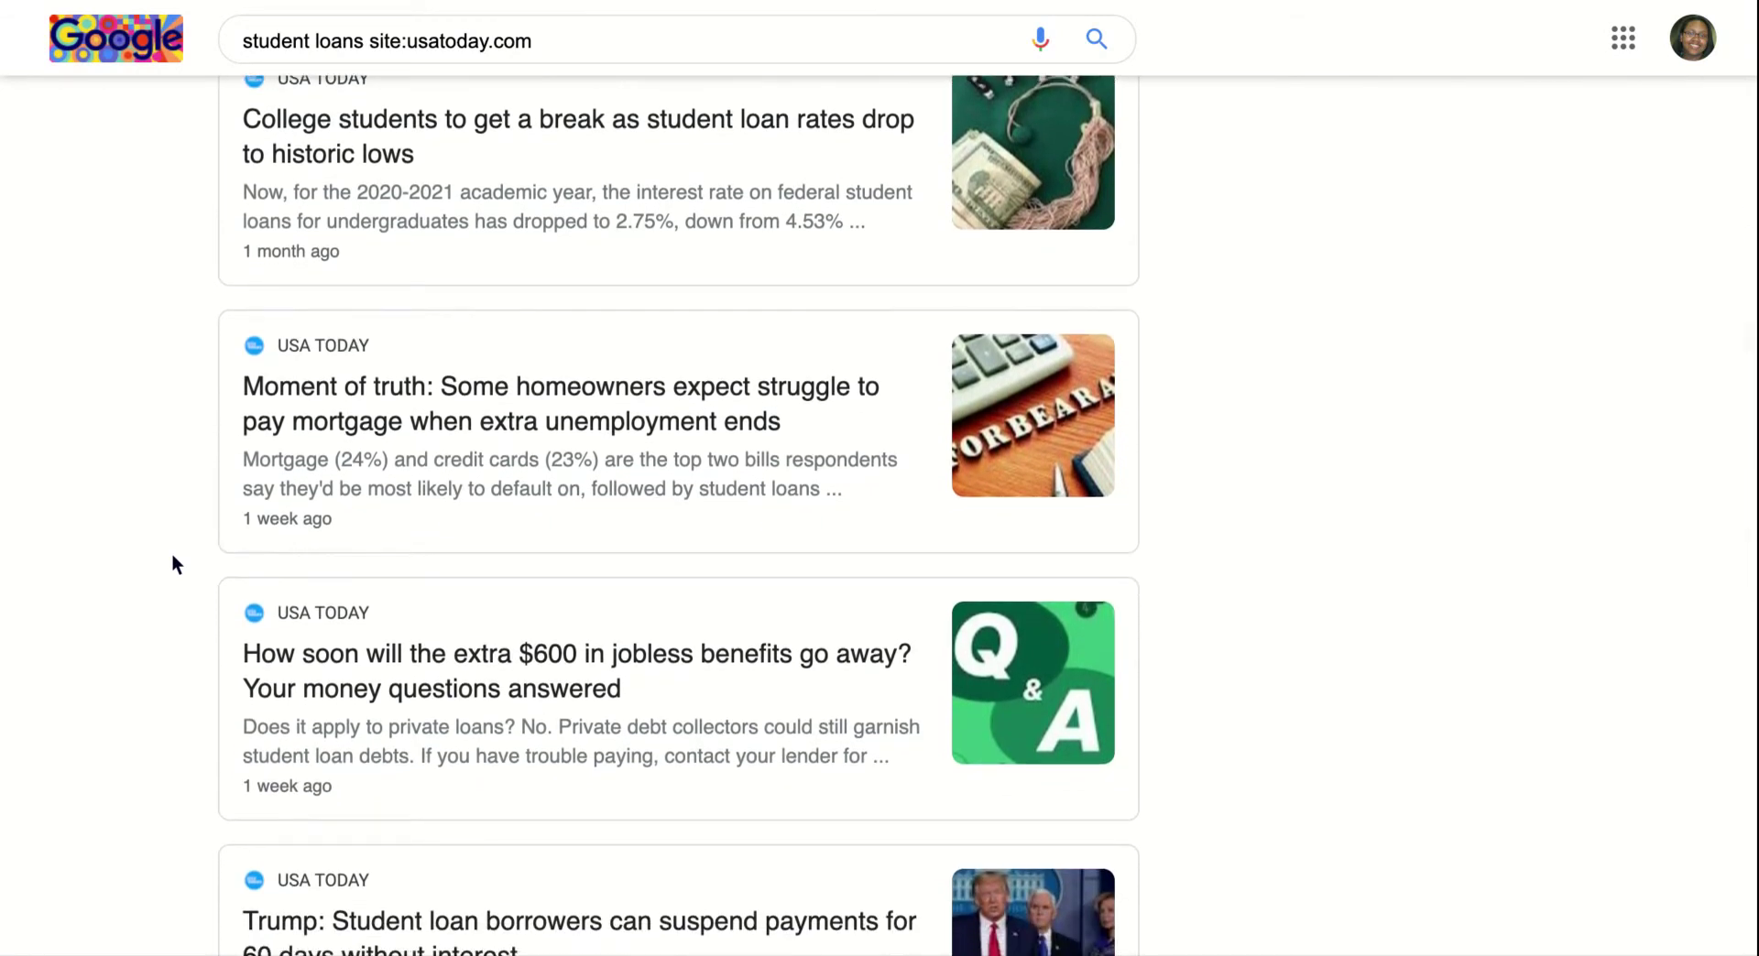
pyautogui.scroll(-1, 173, 552)
pyautogui.scroll(-2, 172, 552)
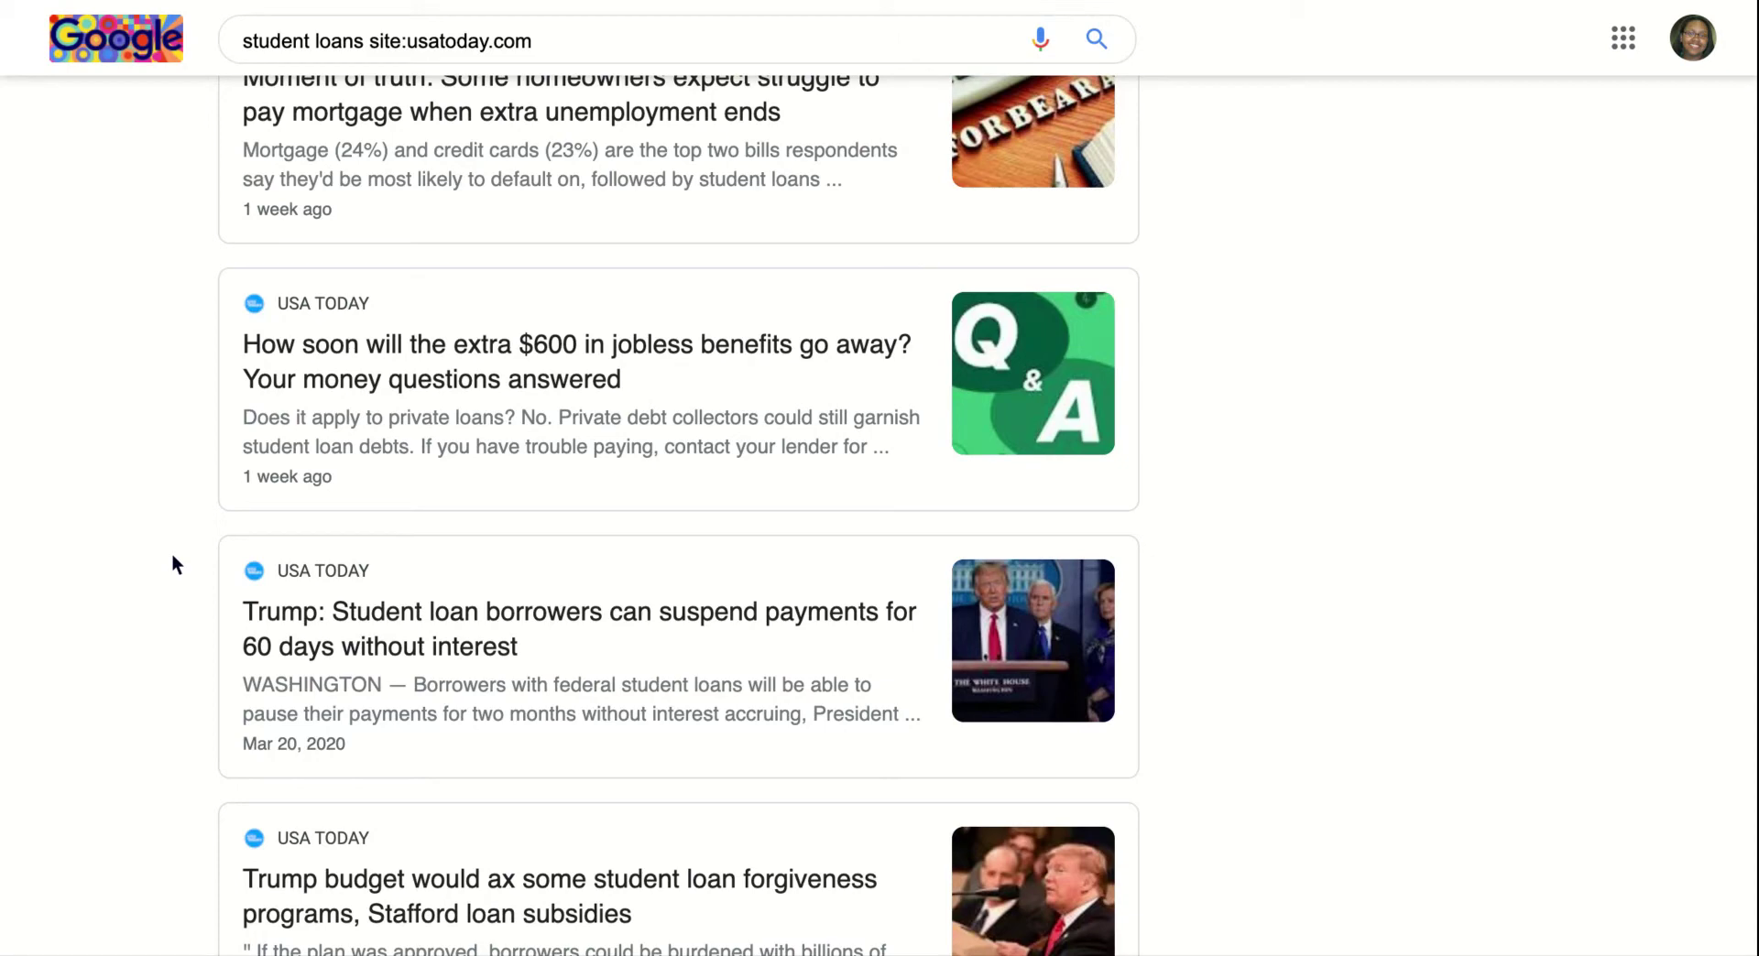
pyautogui.scroll(10, 174, 561)
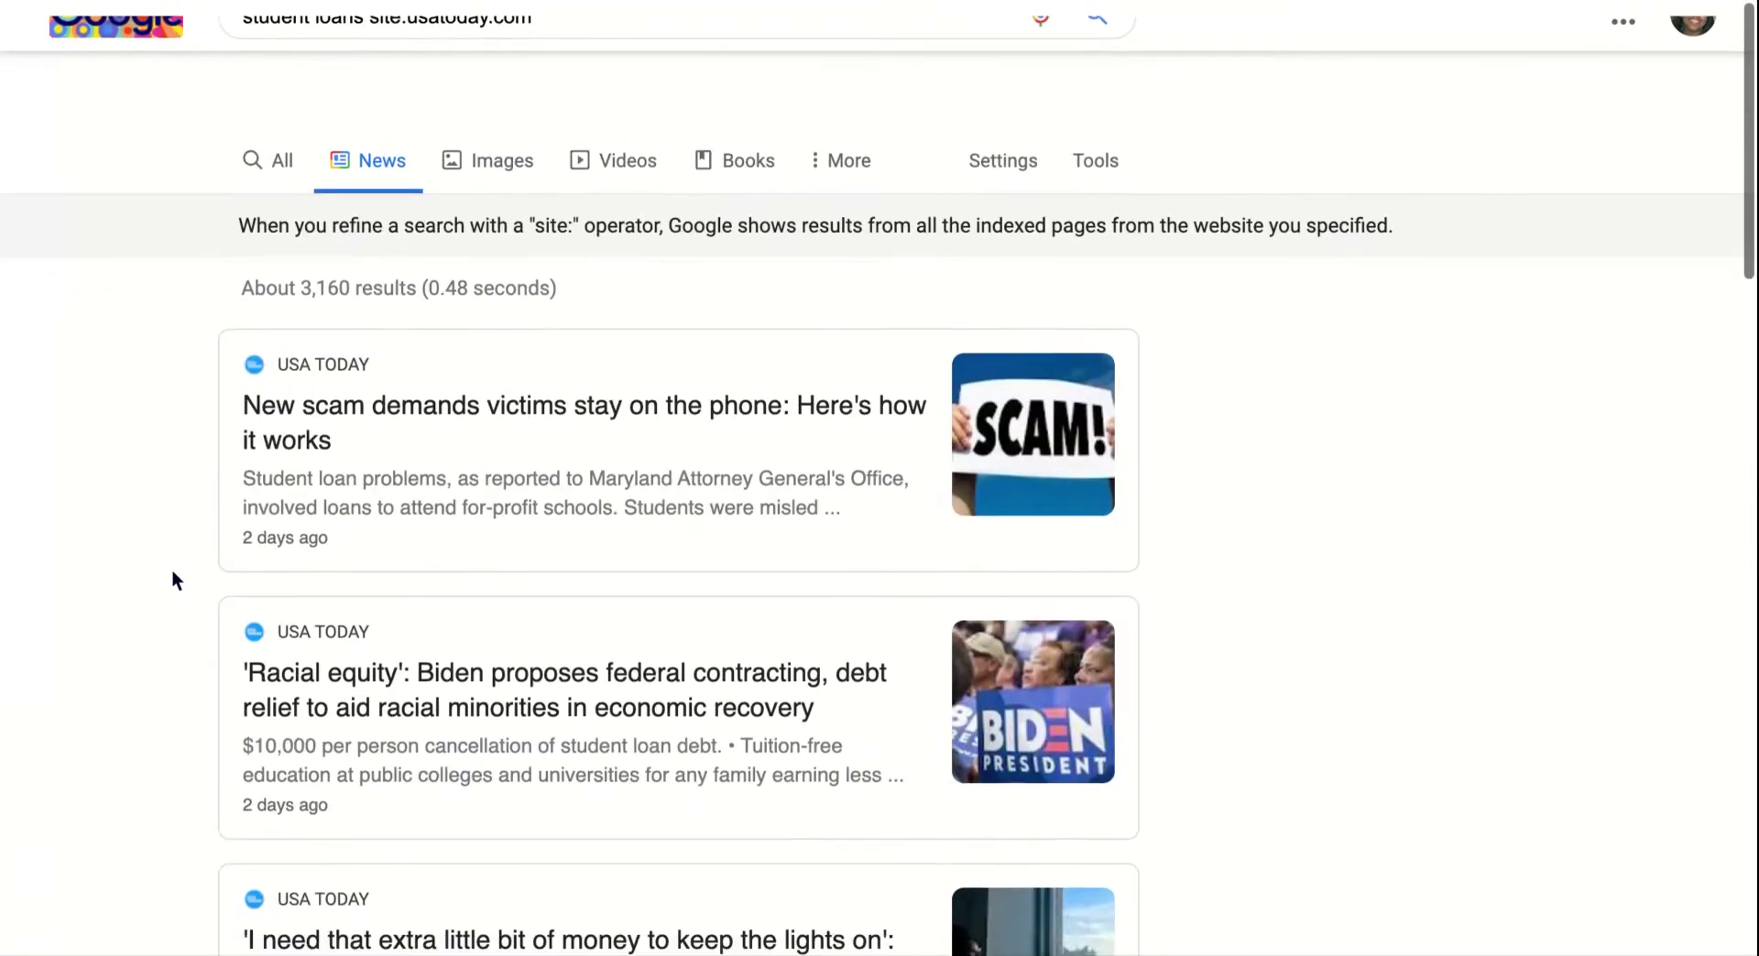
# Replace the website in the query with washingtonpost.com and run the news search "student loans site:washingtonpost.com".
pyautogui.click(513, 64)
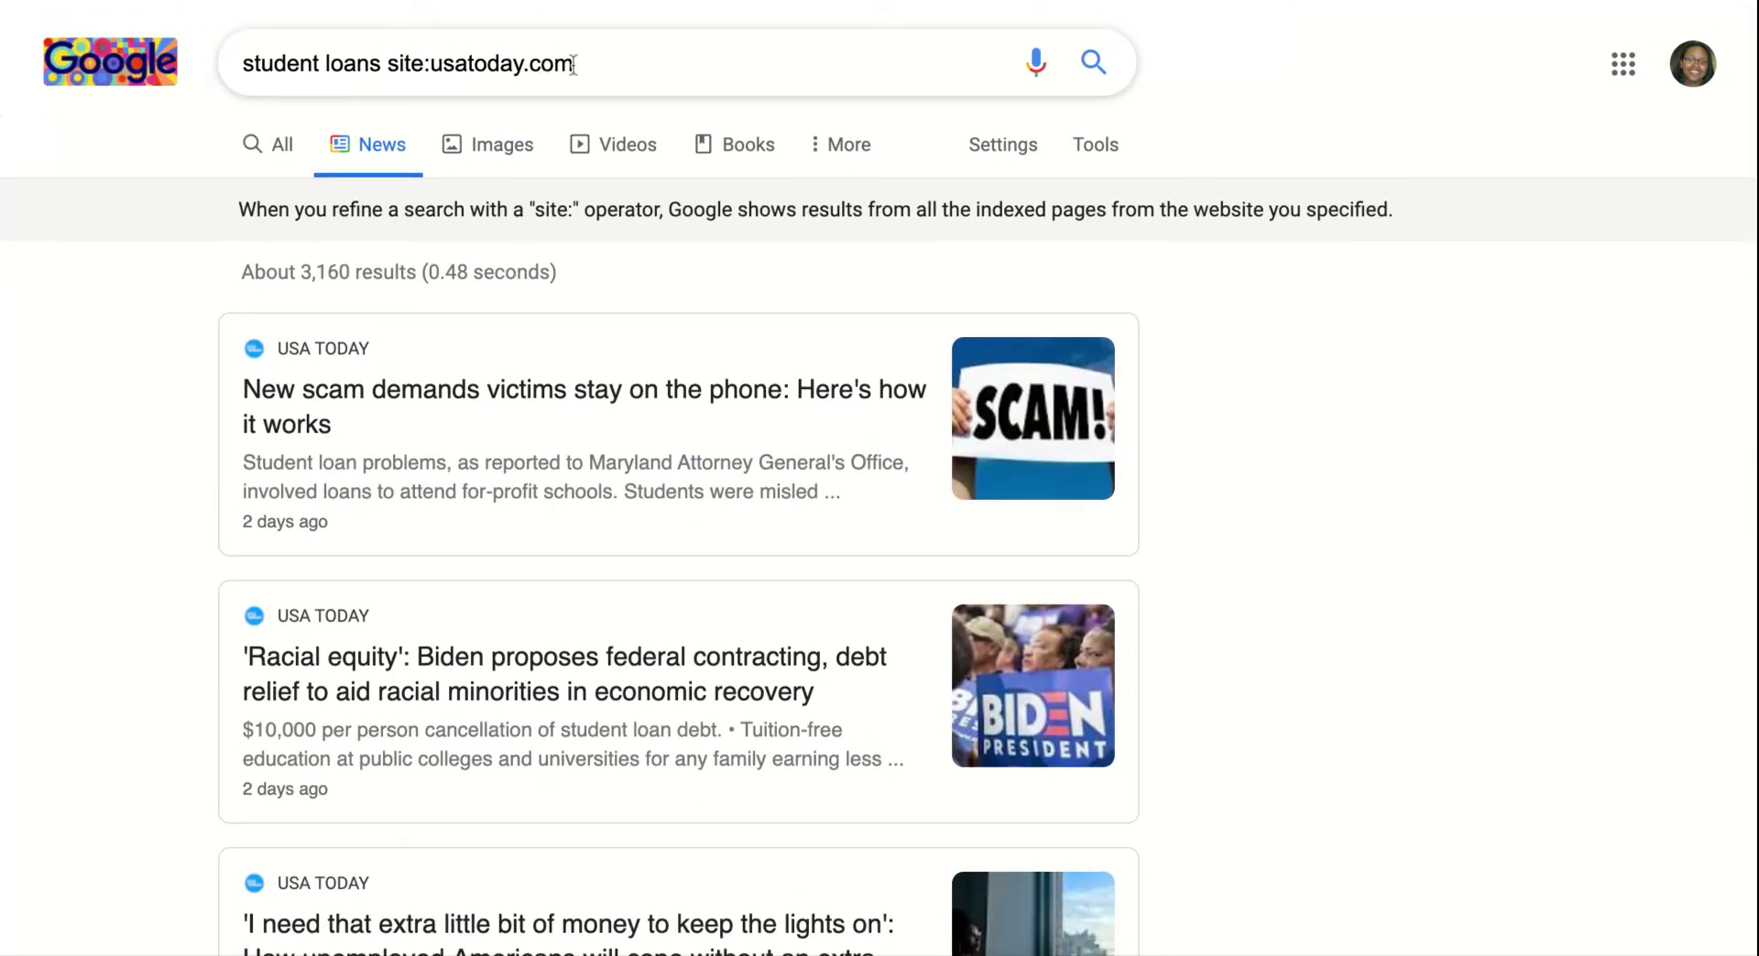
pyautogui.keyDown('shift'); pyautogui.click(574, 63); pyautogui.keyUp('shift')
pyautogui.hotkey('shift', 'Left')
pyautogui.hotkey('shift', 'Left')
pyautogui.hotkey('shift', 'Left')
pyautogui.hotkey('shift', 'Left')
pyautogui.hotkey('shift', 'Left')
pyautogui.hotkey('shift', 'Left')
pyautogui.hotkey('shift', 'Left')
pyautogui.hotkey('shift', 'Left')
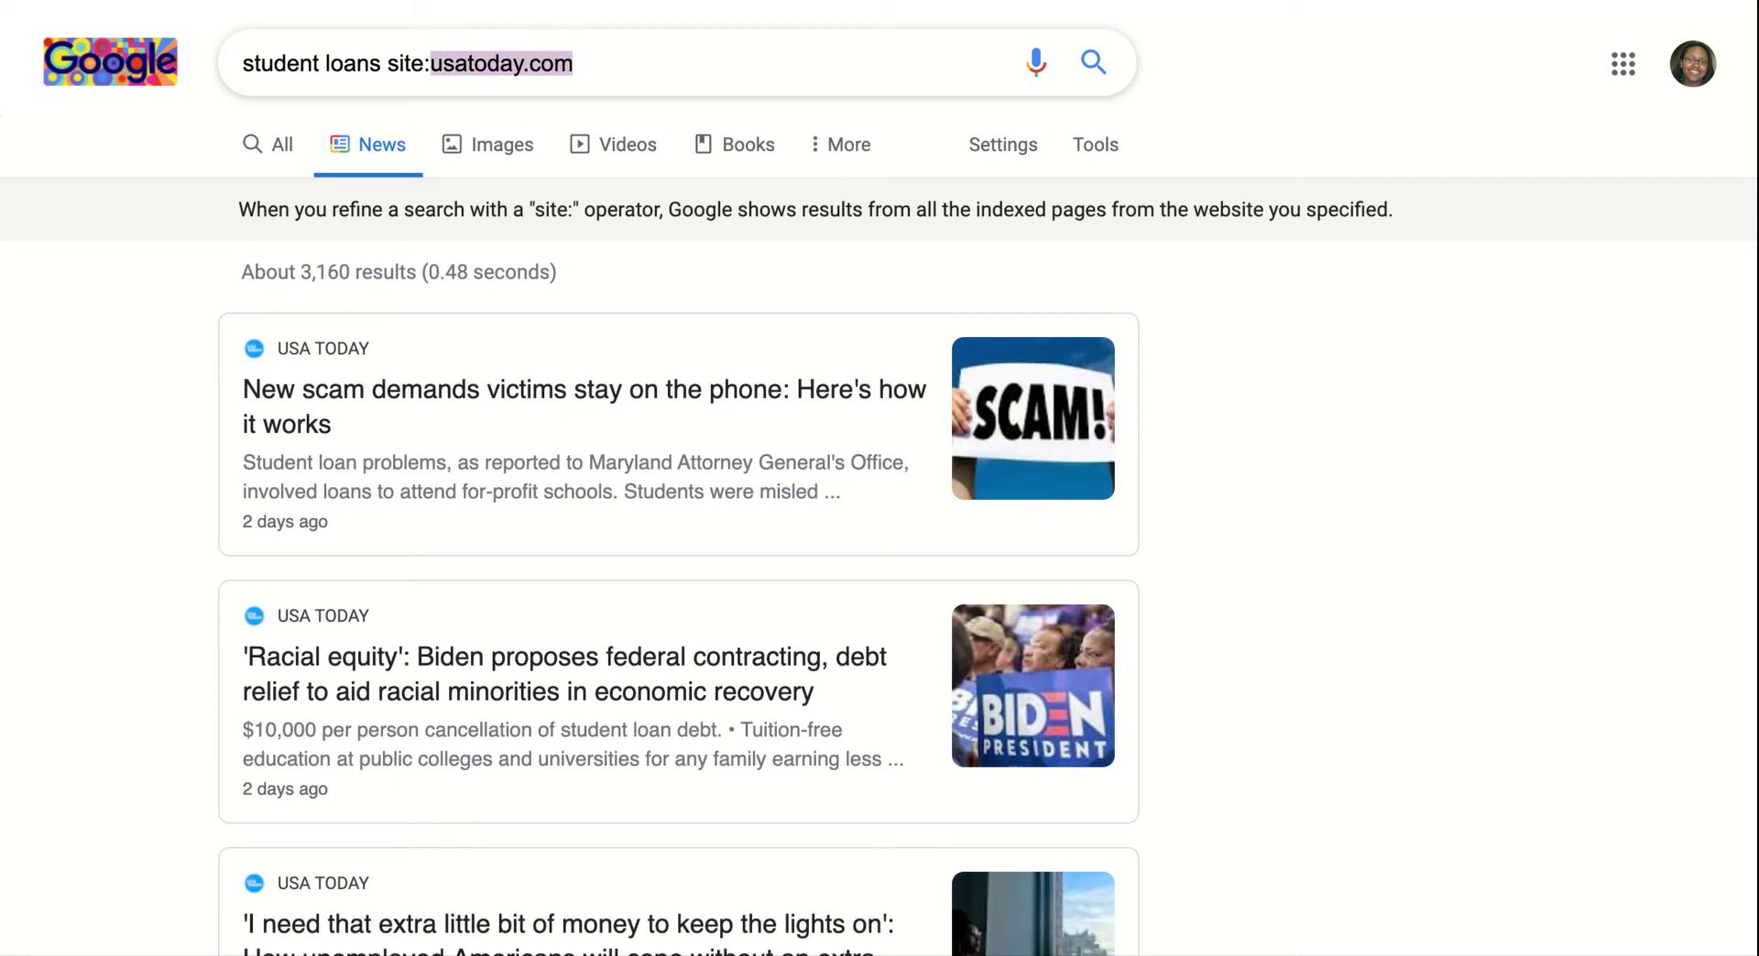
pyautogui.write('washin')
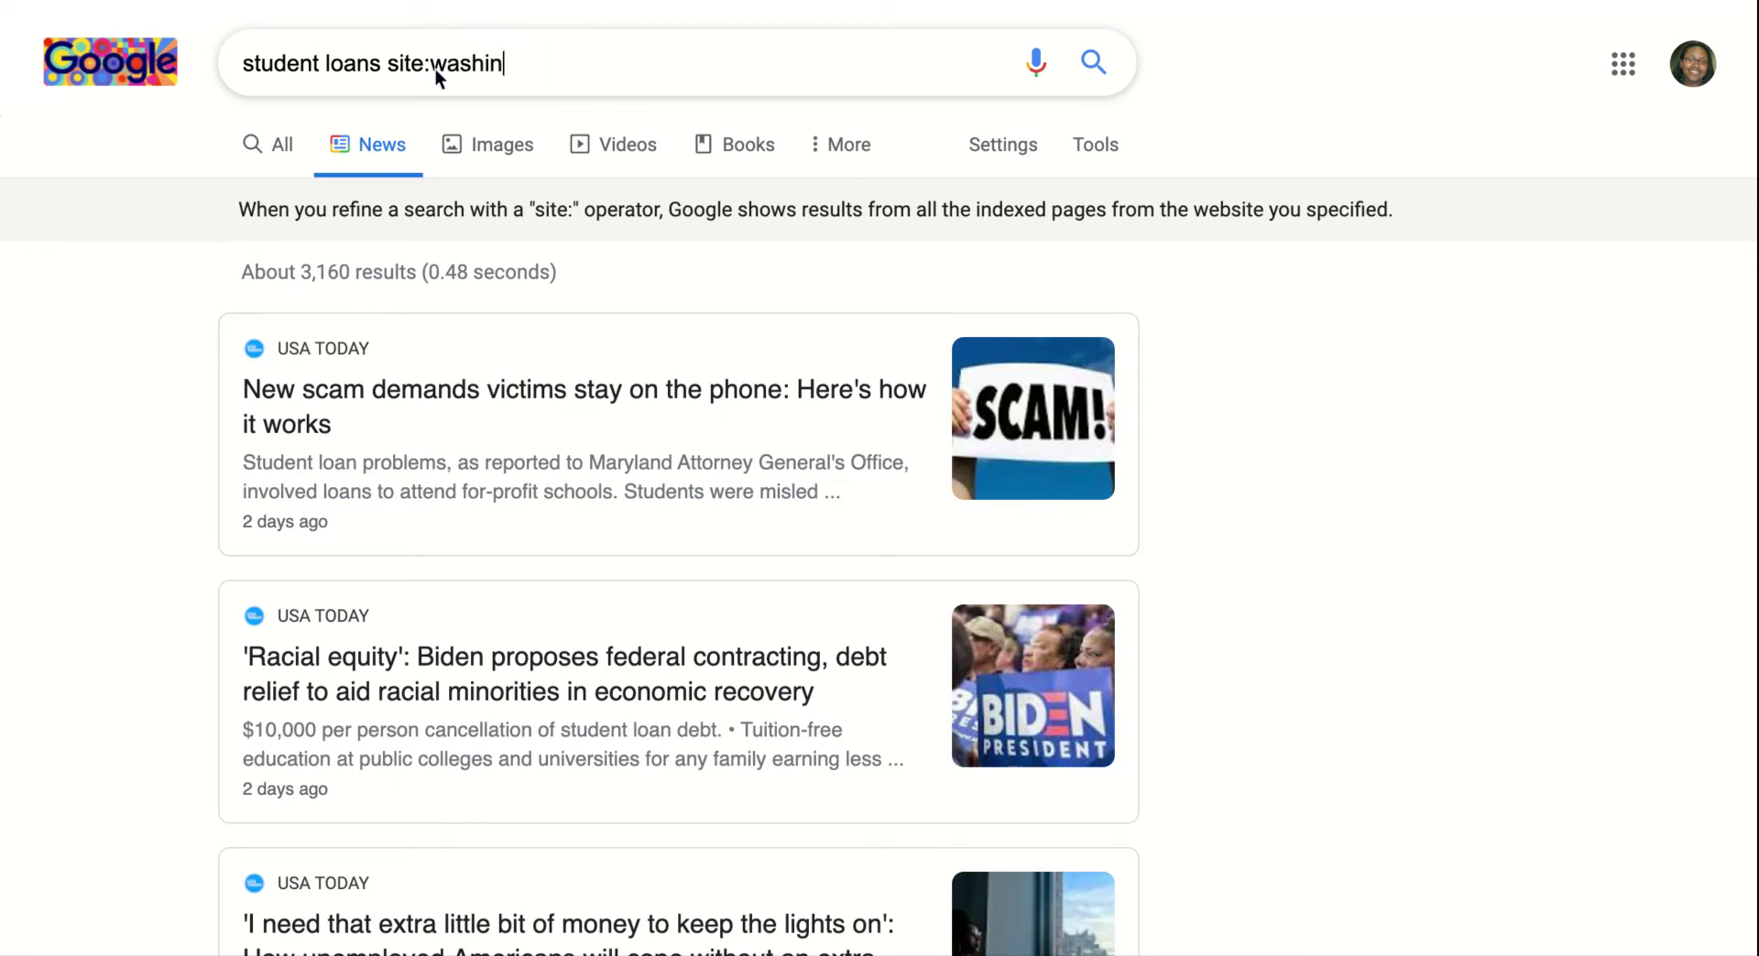
pyautogui.write('gtonpost.com')
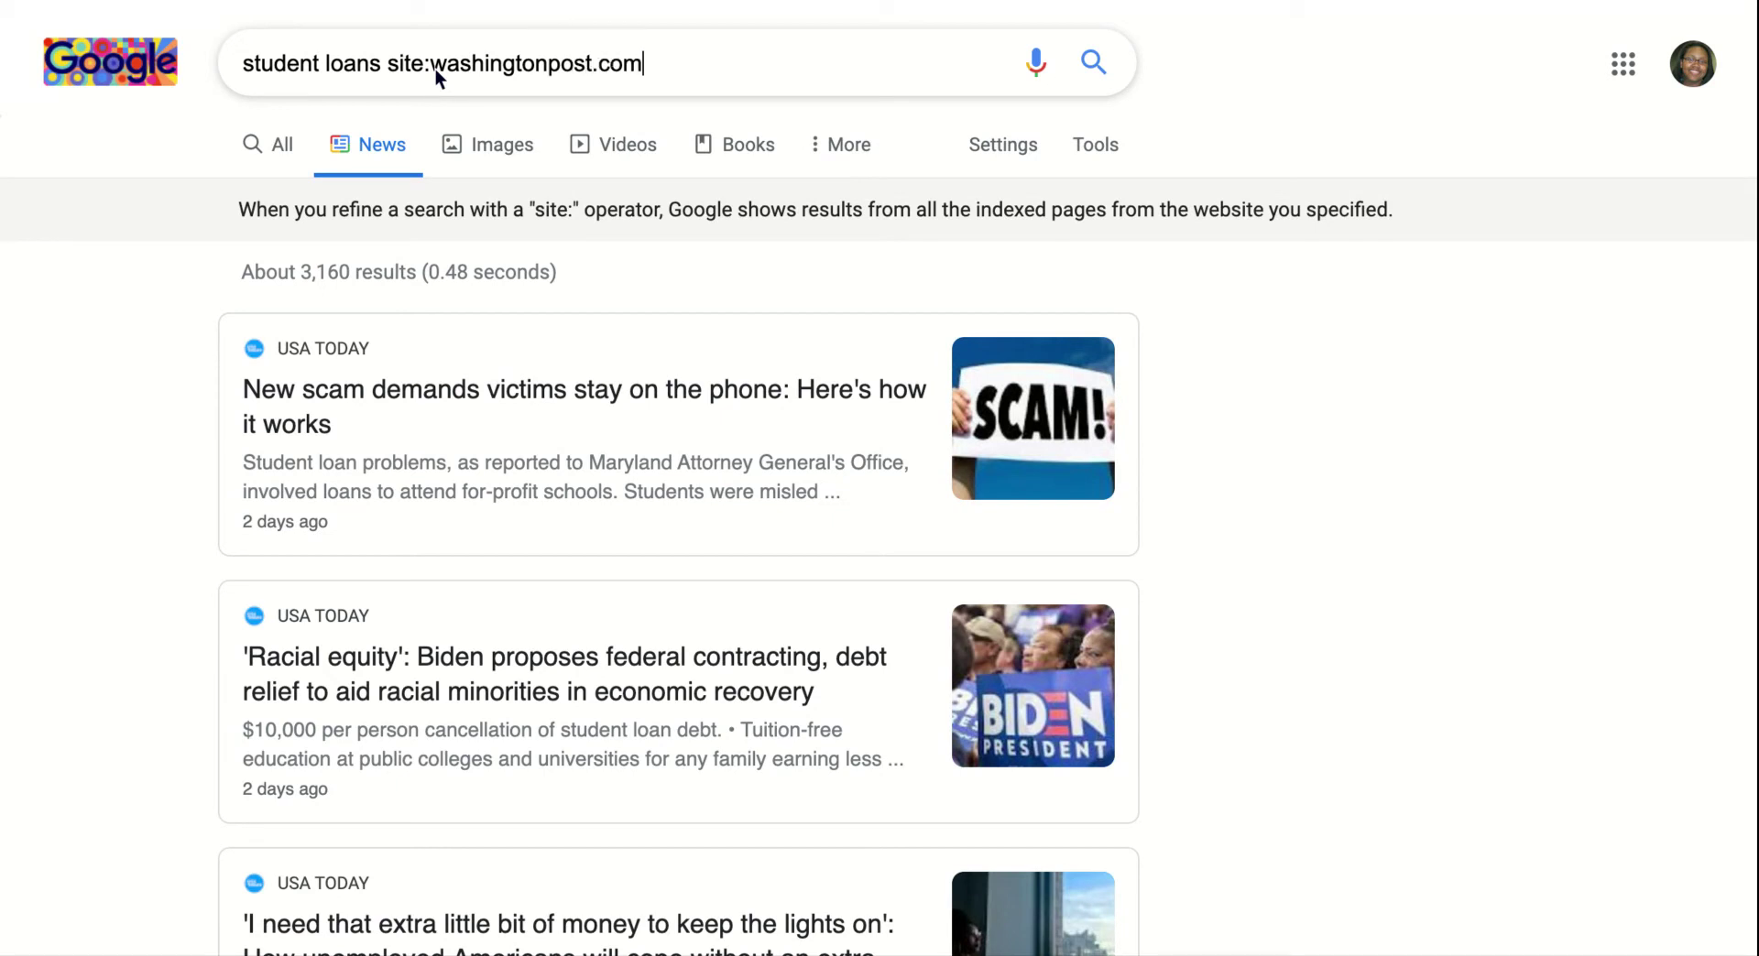
pyautogui.press('Return')
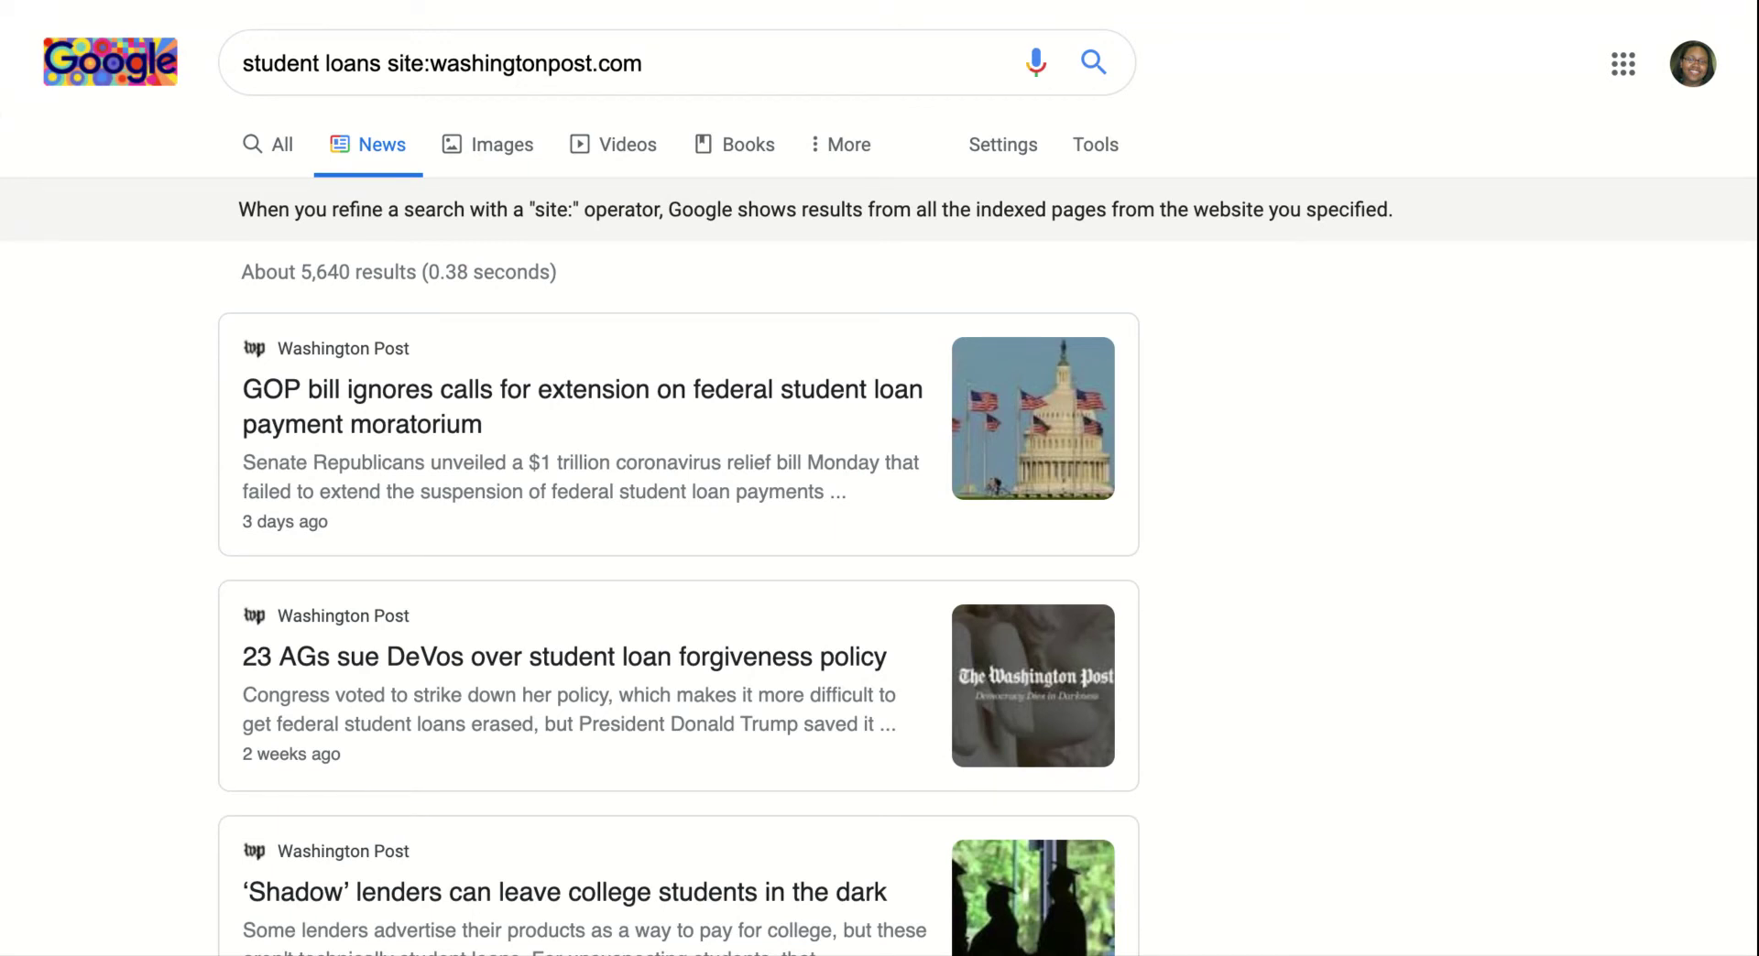
# Examine the headlines, summaries and dates of the Washington Post news articles about student loans.
pyautogui.scroll(-3, 879, 478)
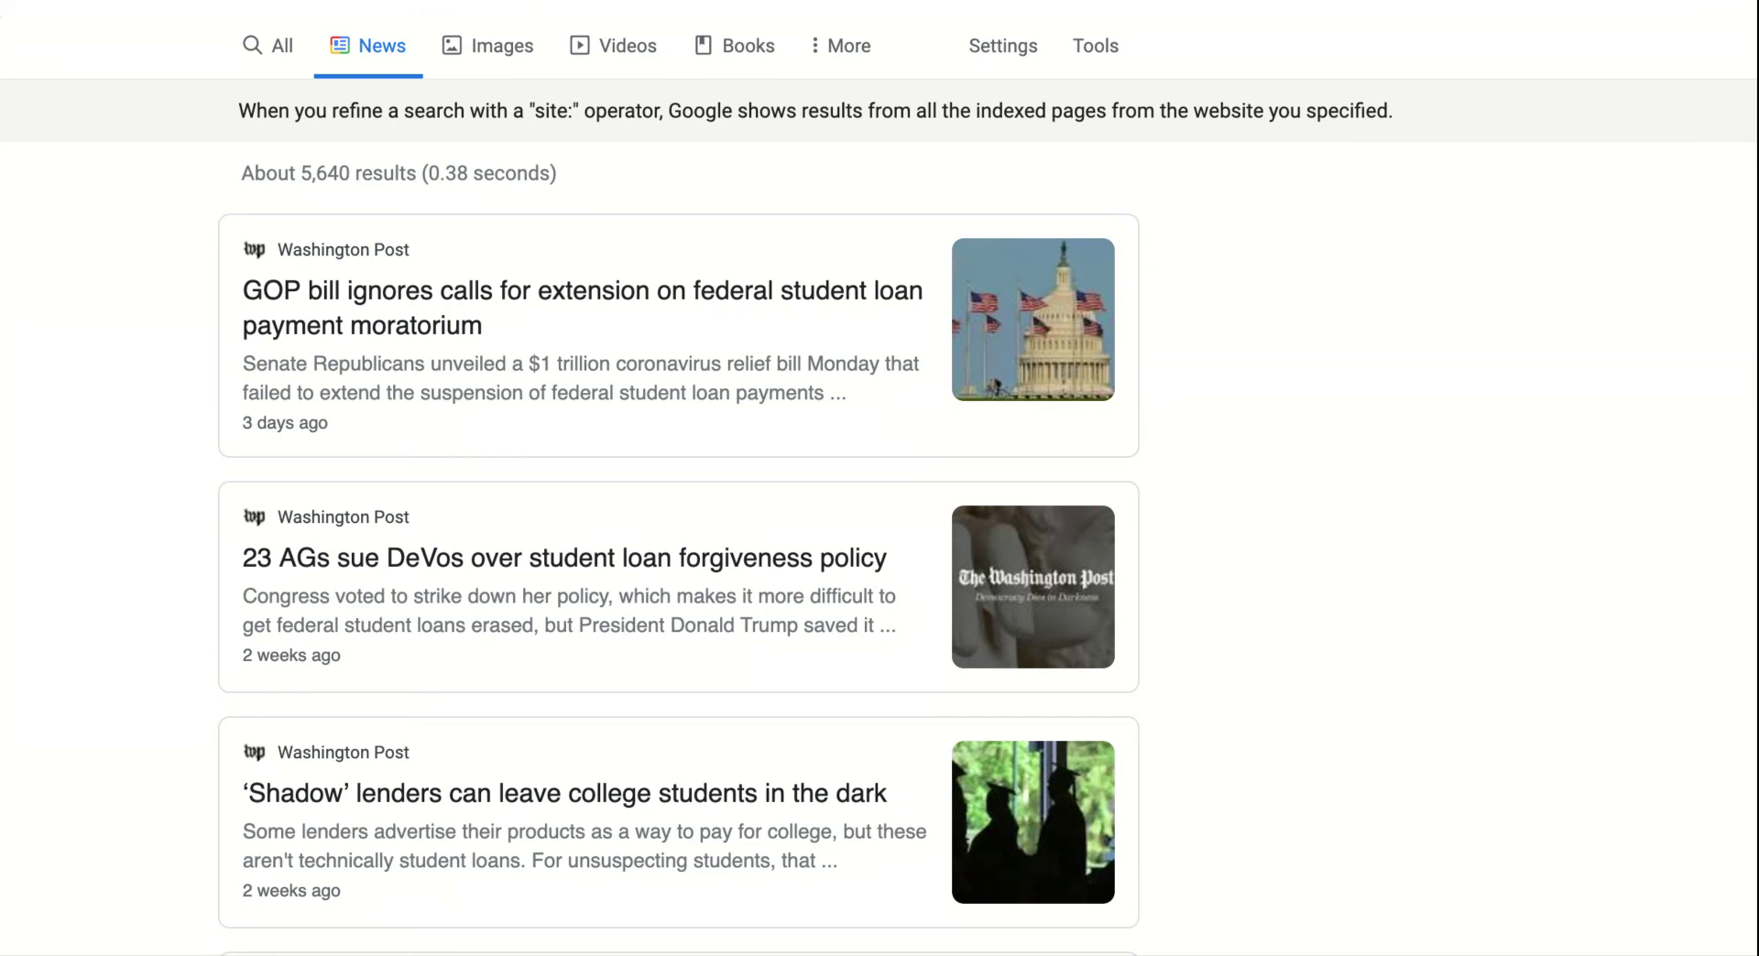
pyautogui.scroll(-1, 879, 484)
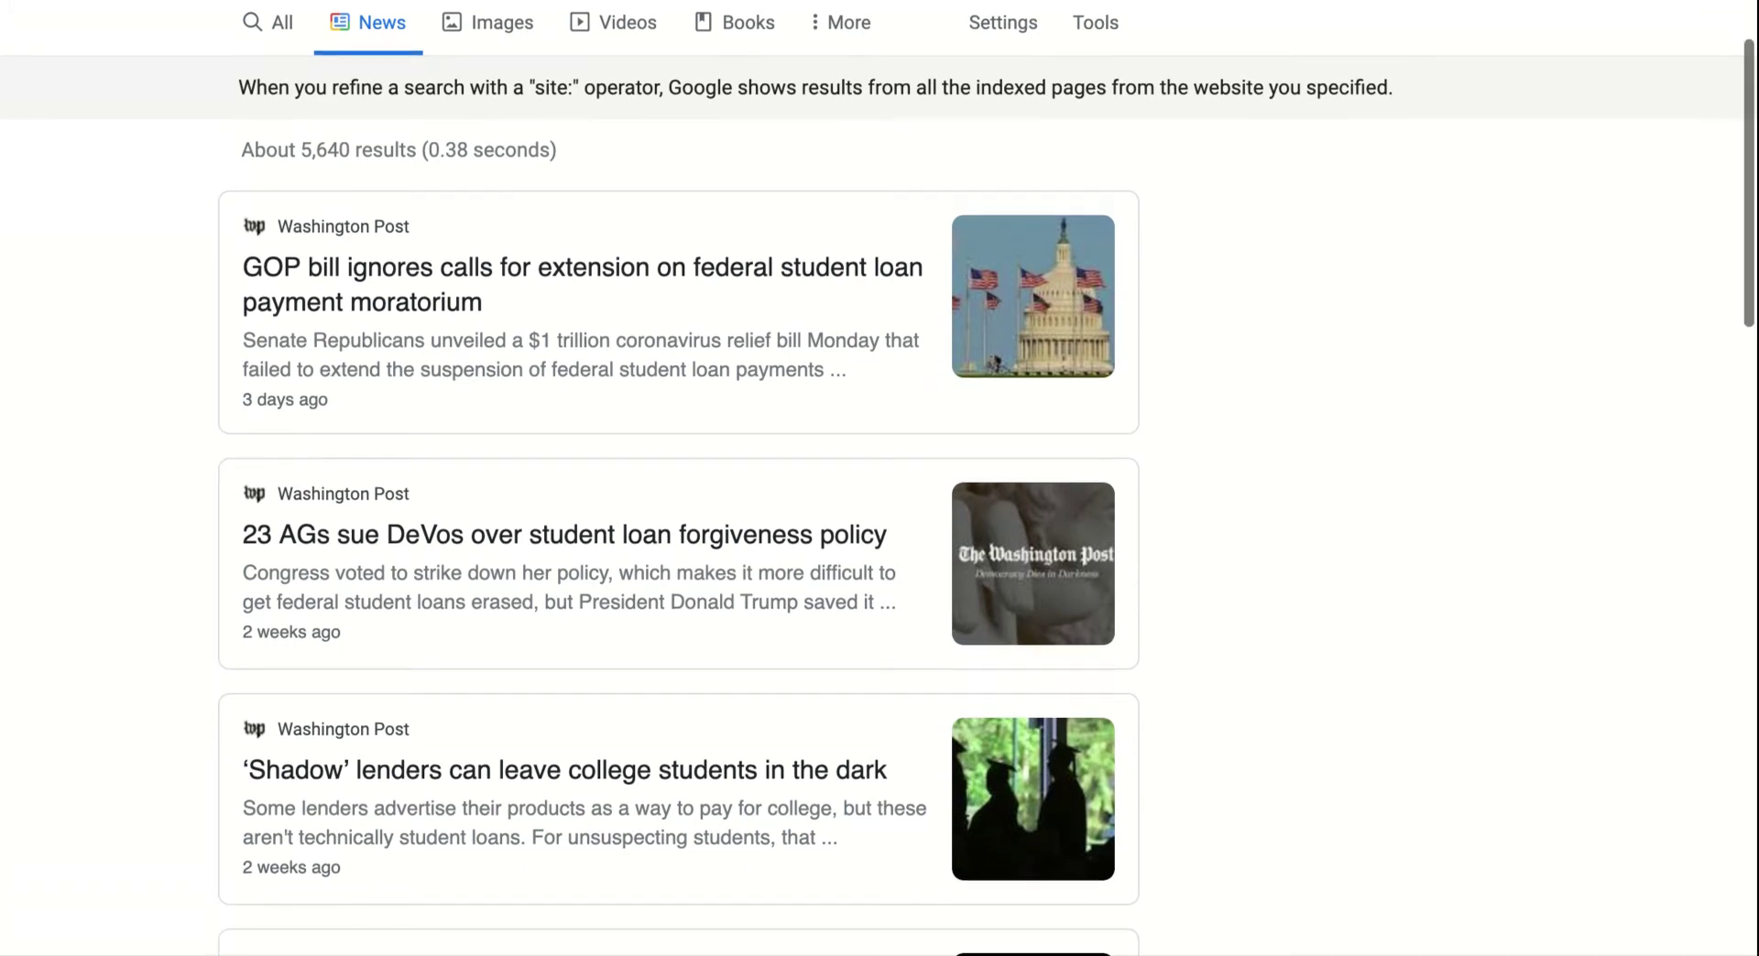
pyautogui.scroll(2, 879, 484)
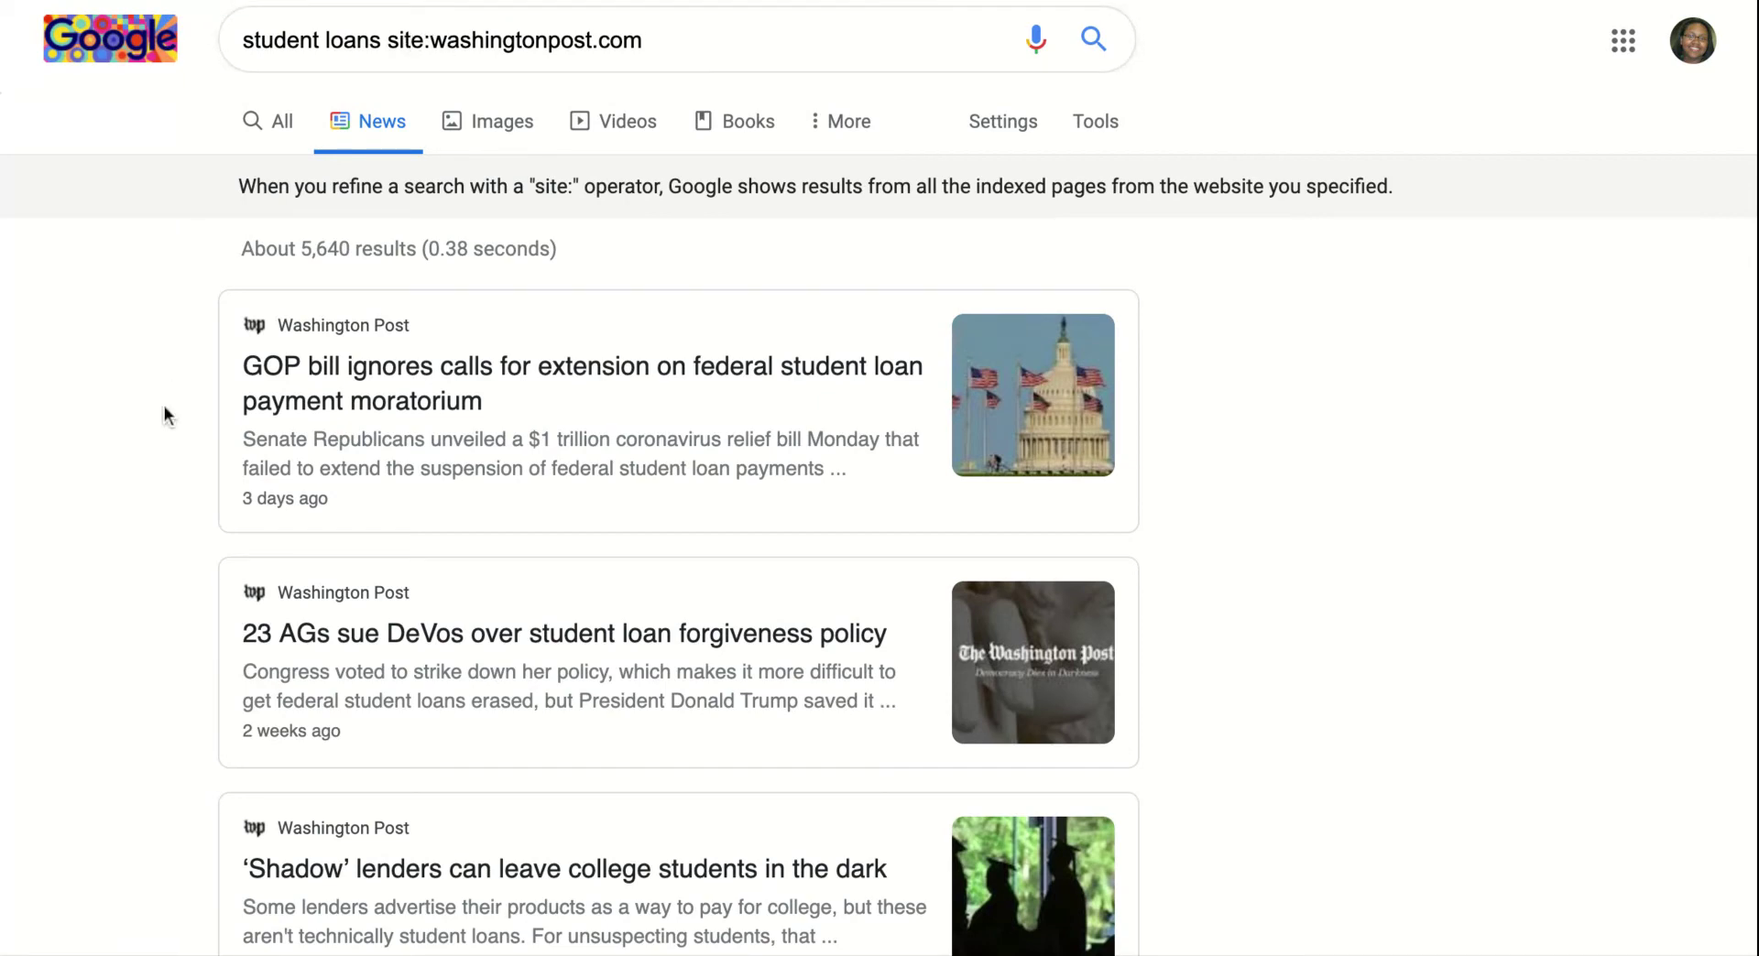
pyautogui.scroll(-3, 201, 445)
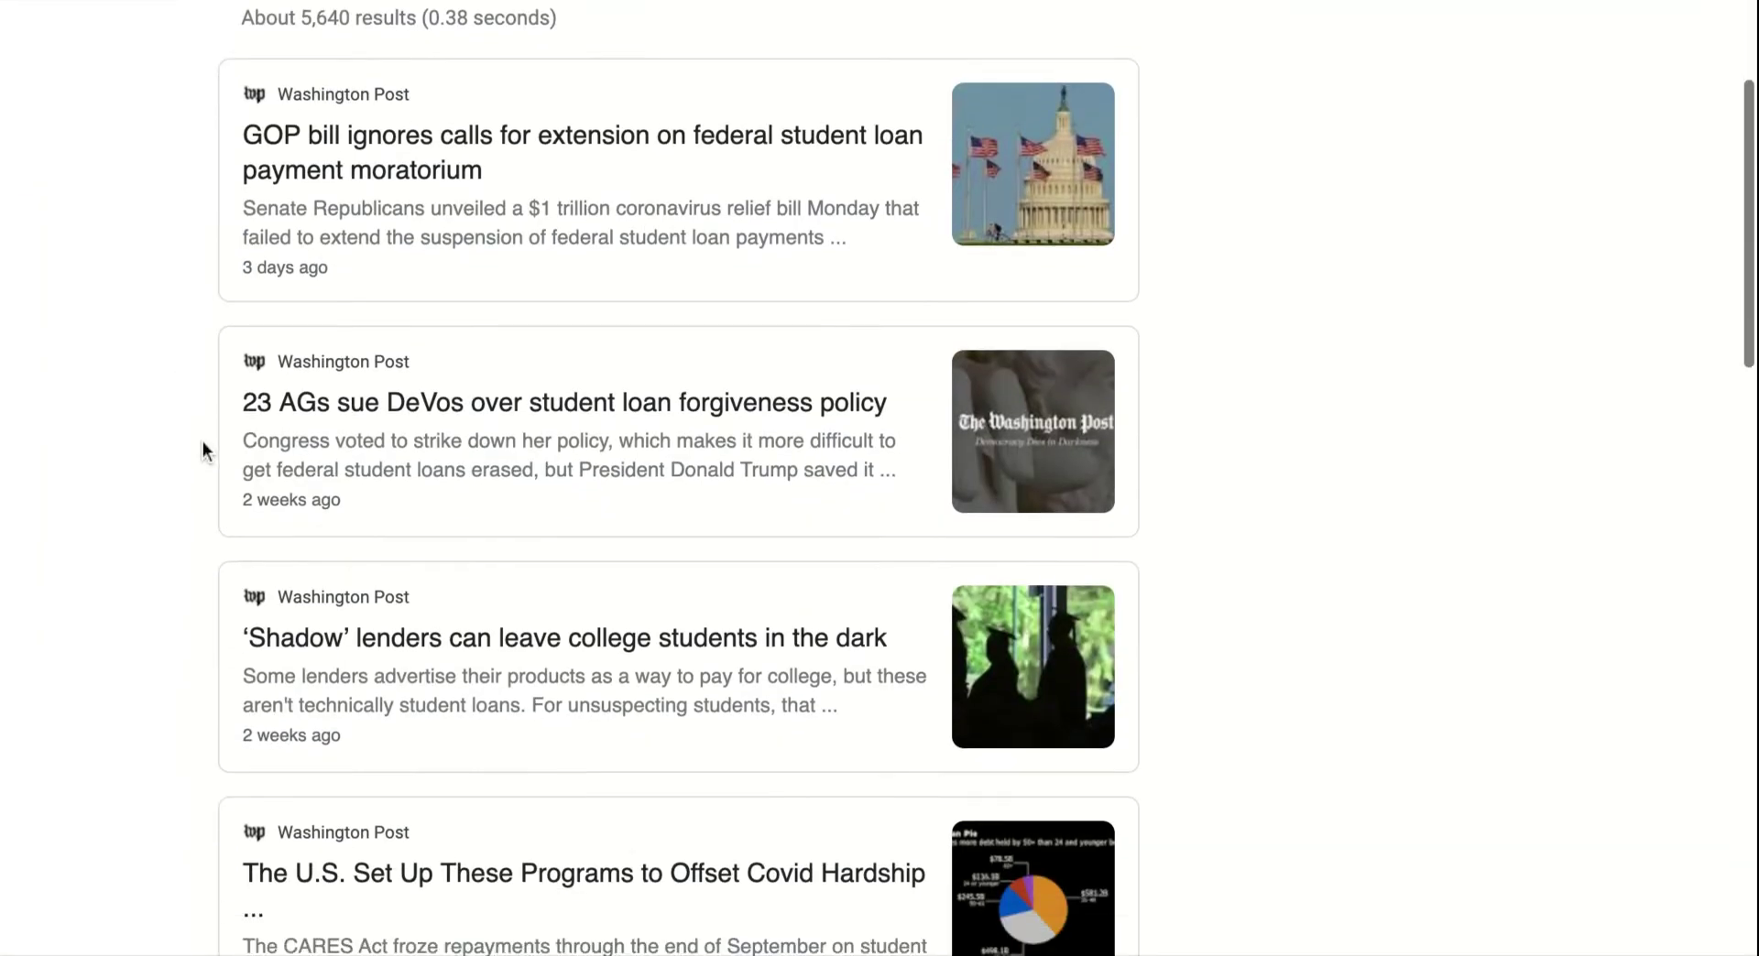
pyautogui.scroll(-7, 202, 449)
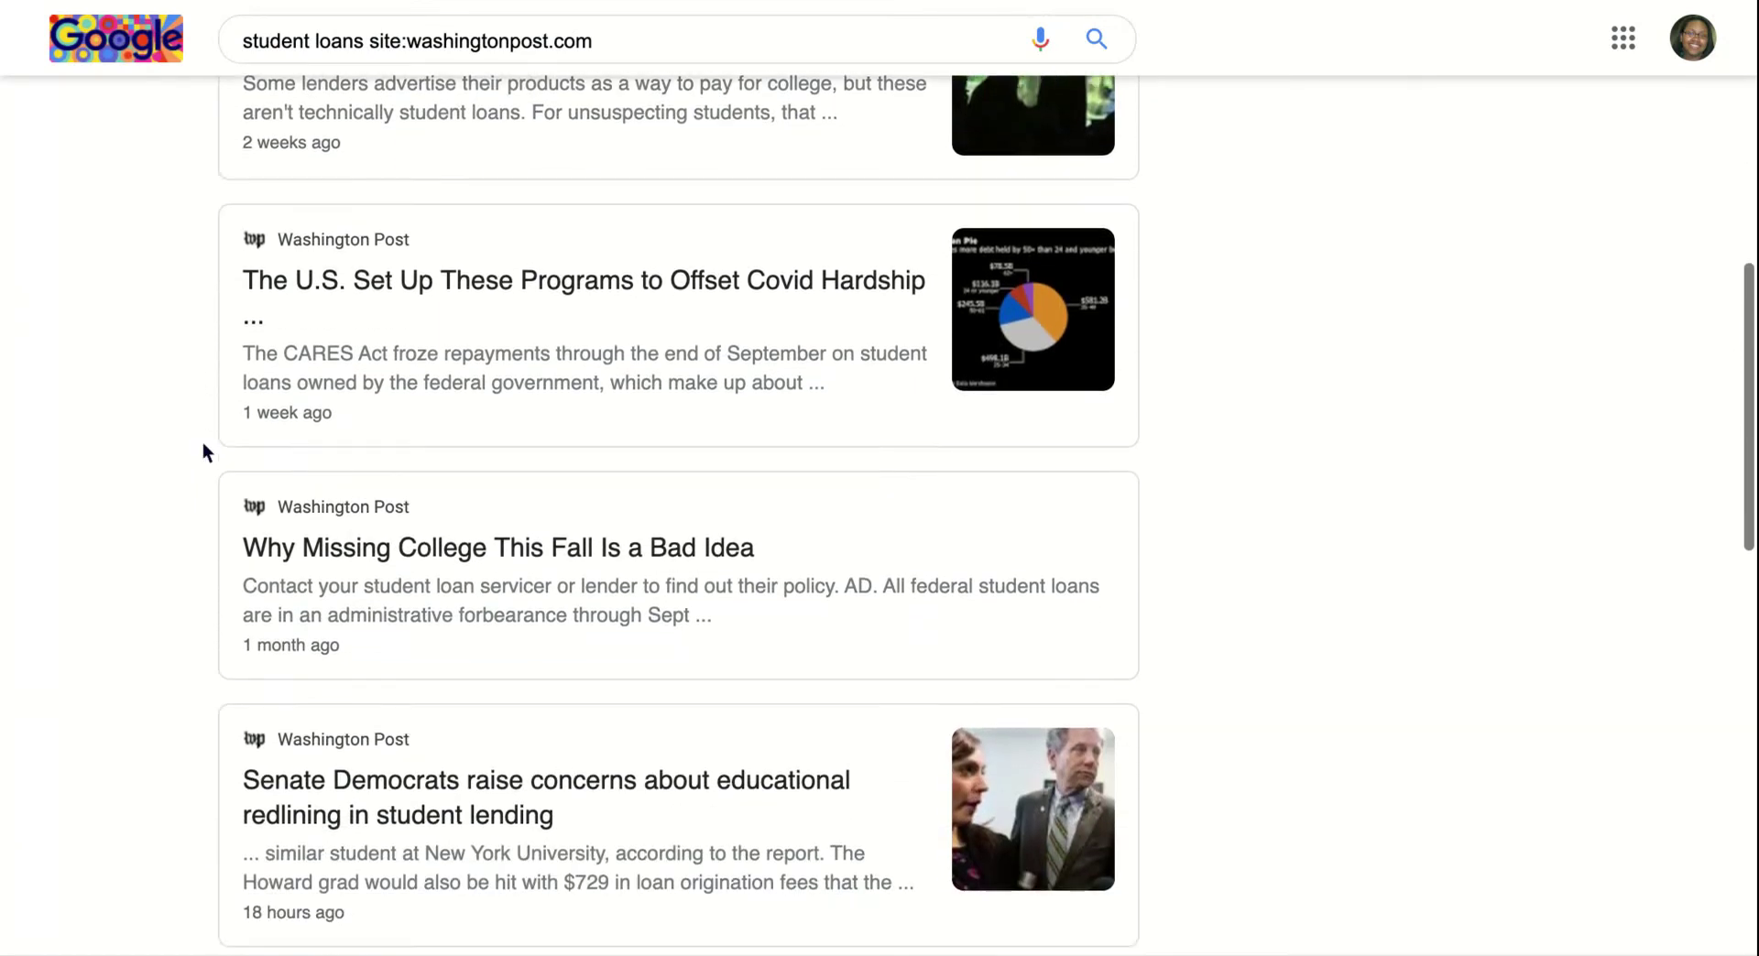
pyautogui.scroll(-3, 202, 442)
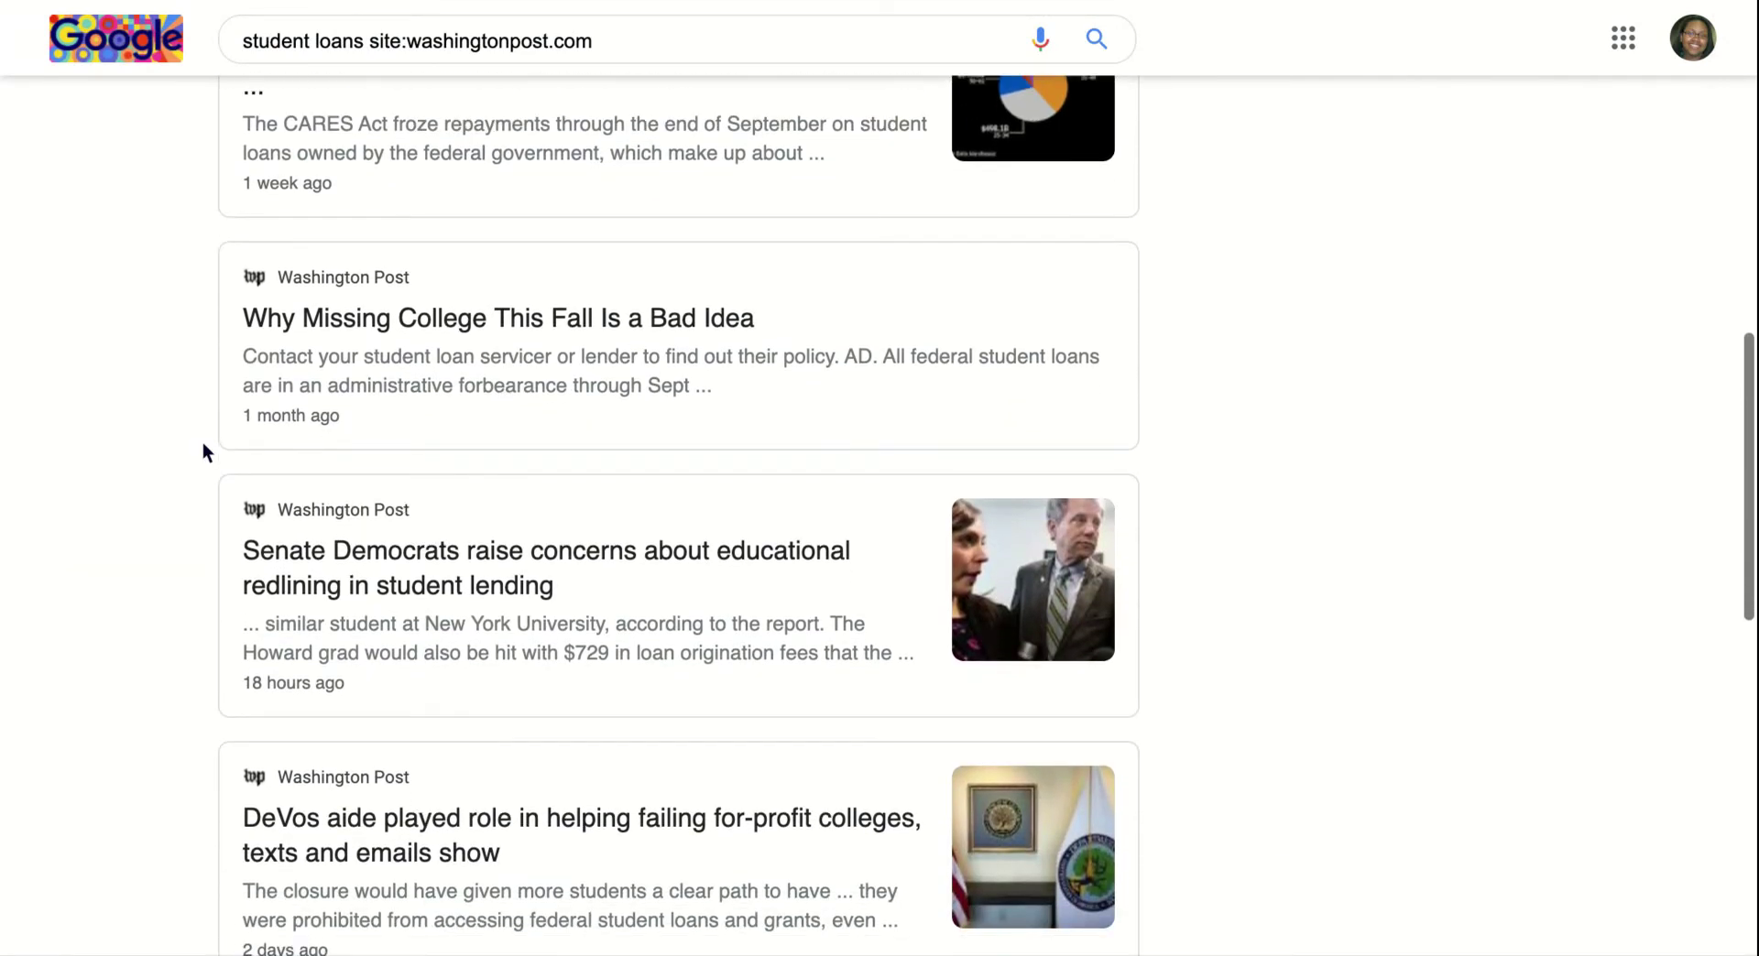
pyautogui.scroll(-3, 203, 443)
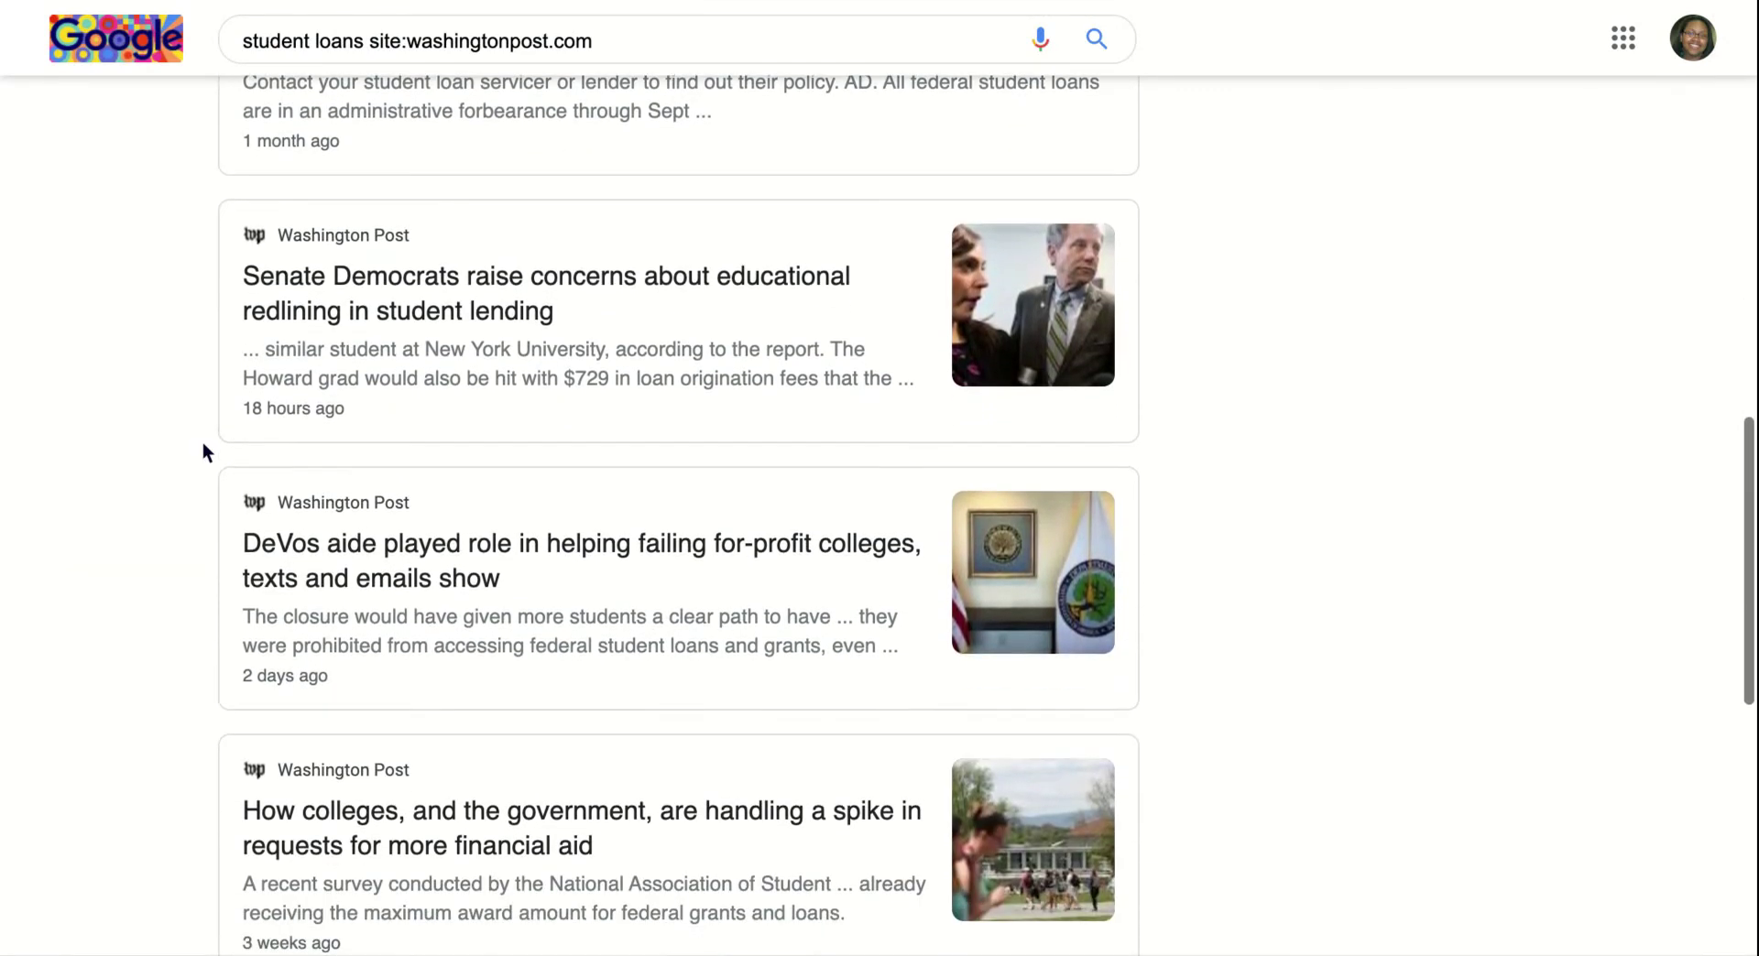
# Read through the remaining Washington Post articles down to the end of the first results page, then return to the query.
pyautogui.scroll(-4, 202, 442)
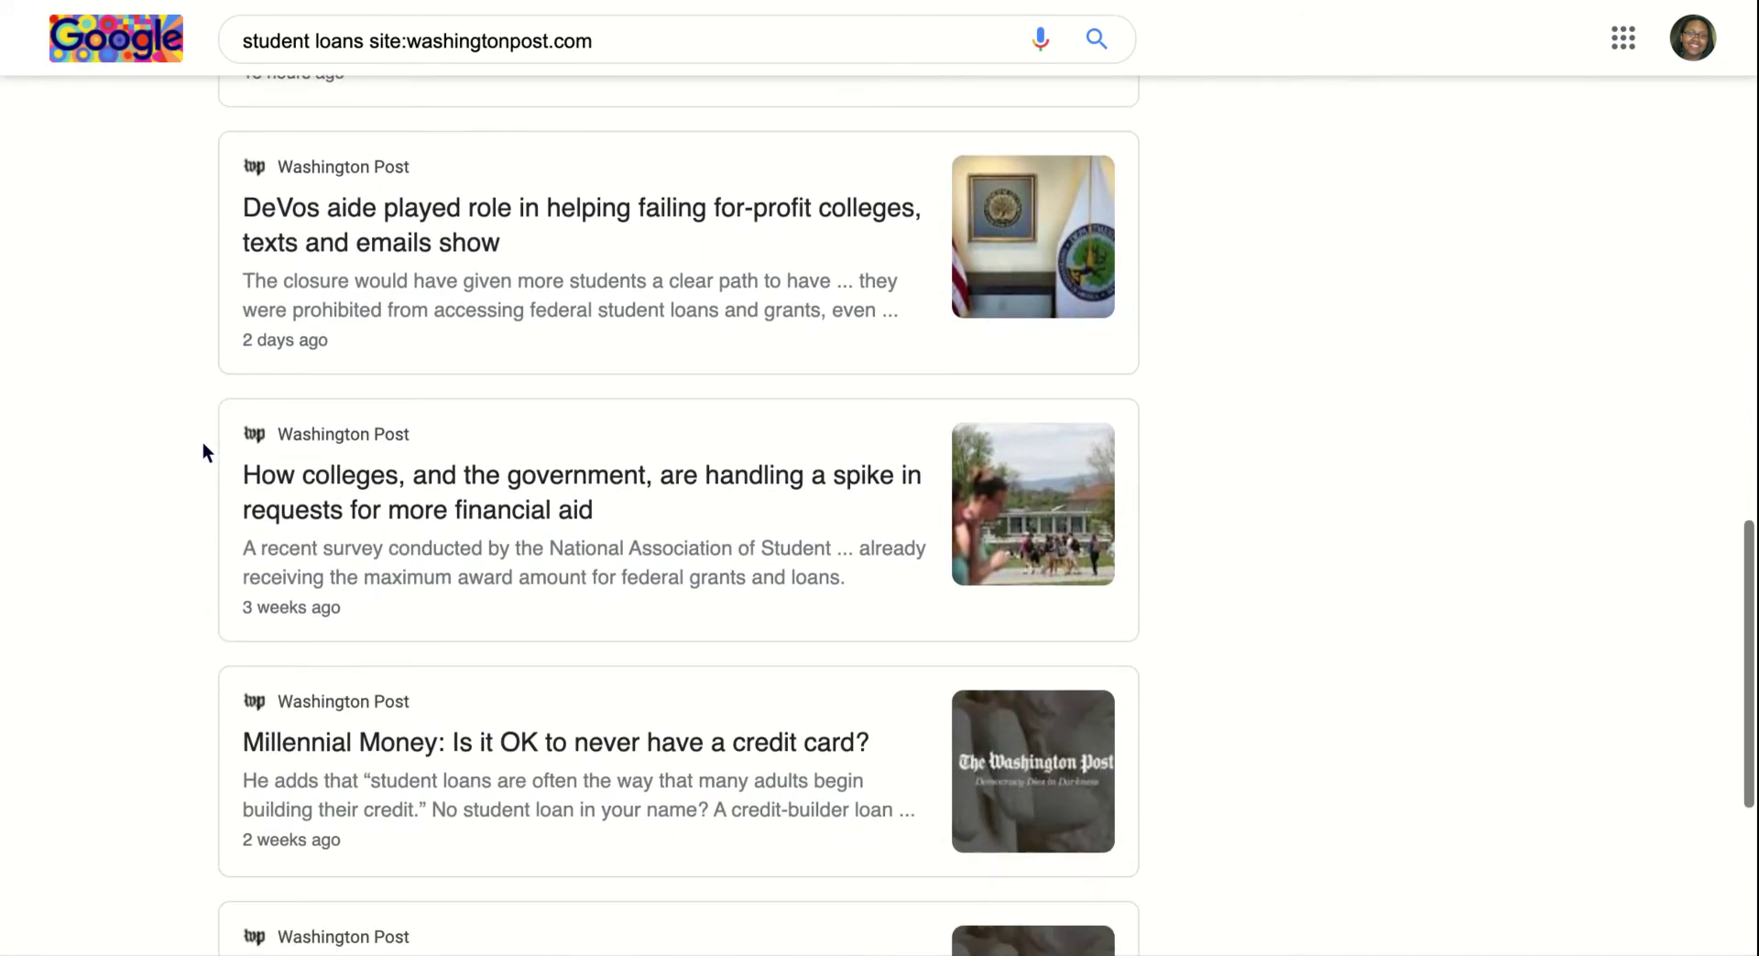
pyautogui.scroll(-3, 201, 442)
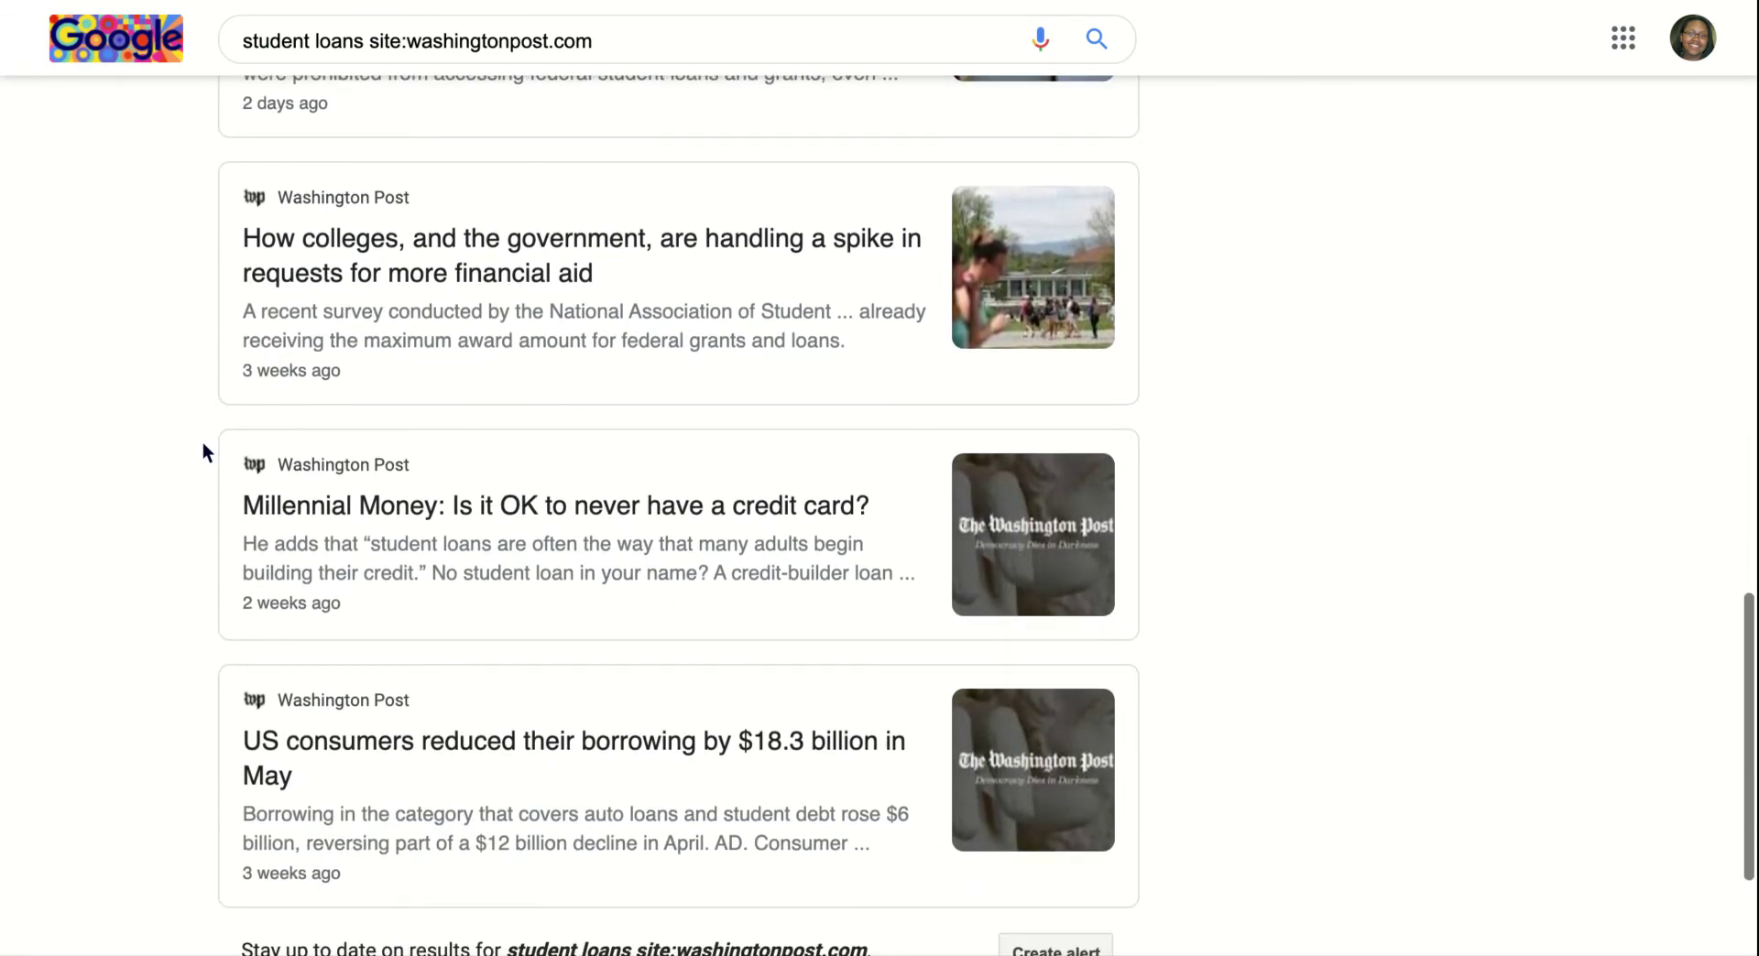
pyautogui.scroll(-2, 201, 441)
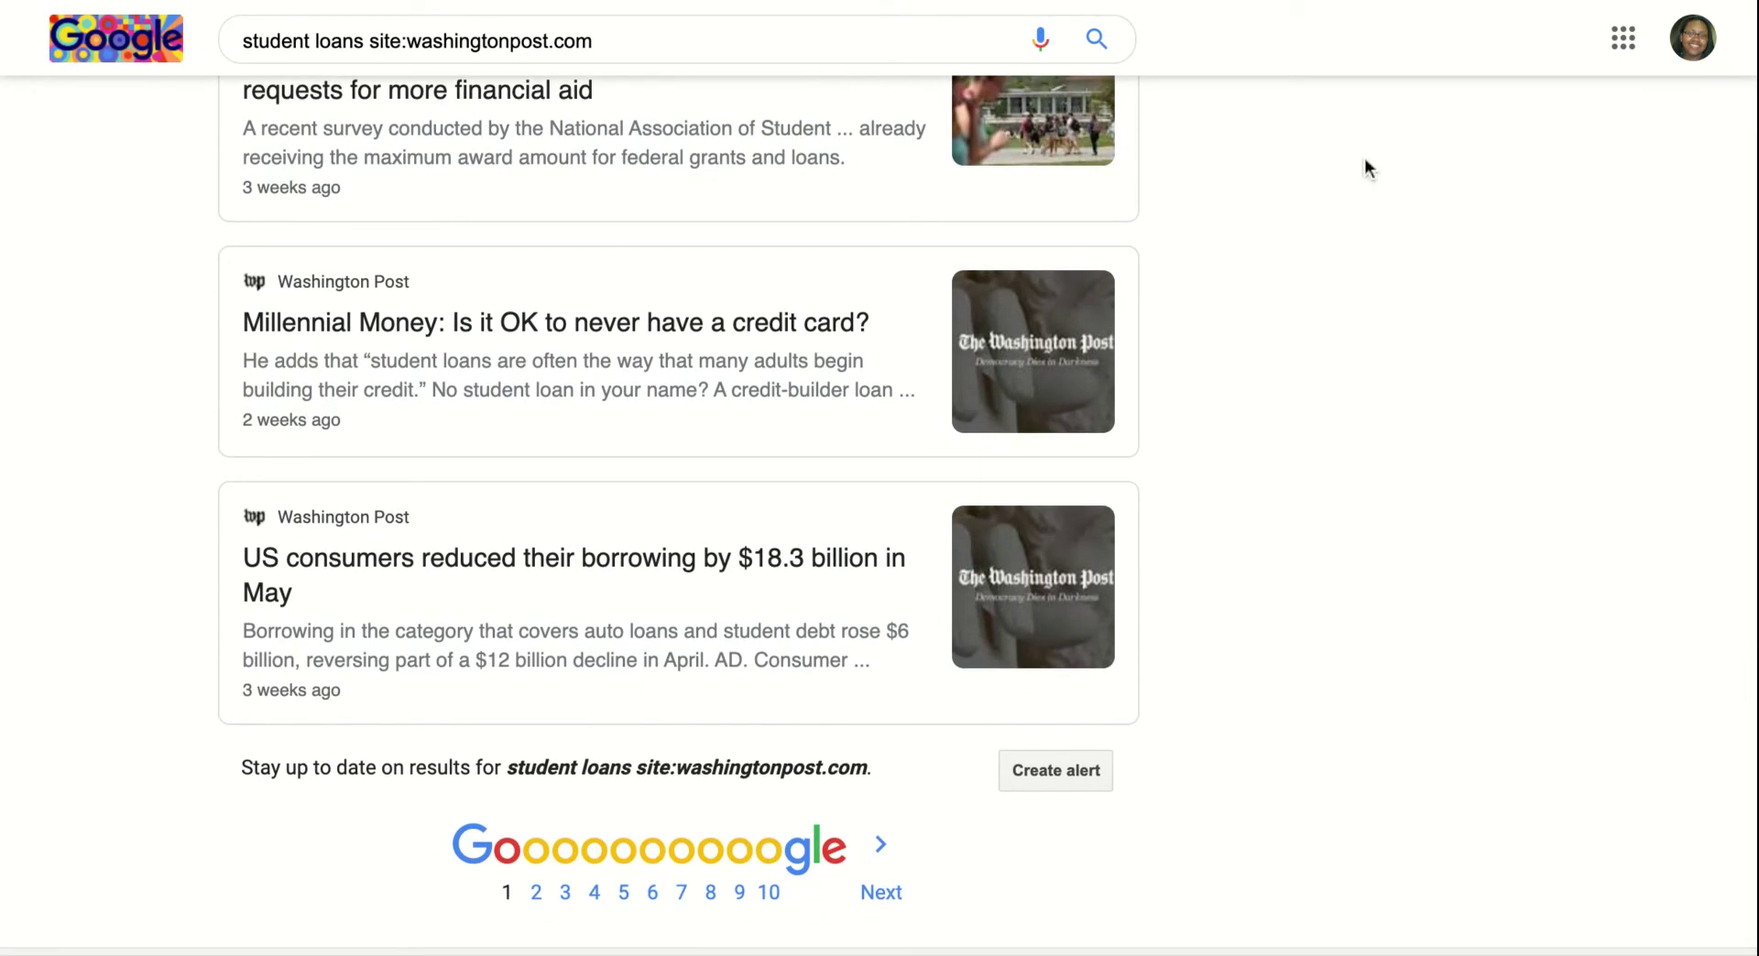
pyautogui.scroll(5, 1169, 490)
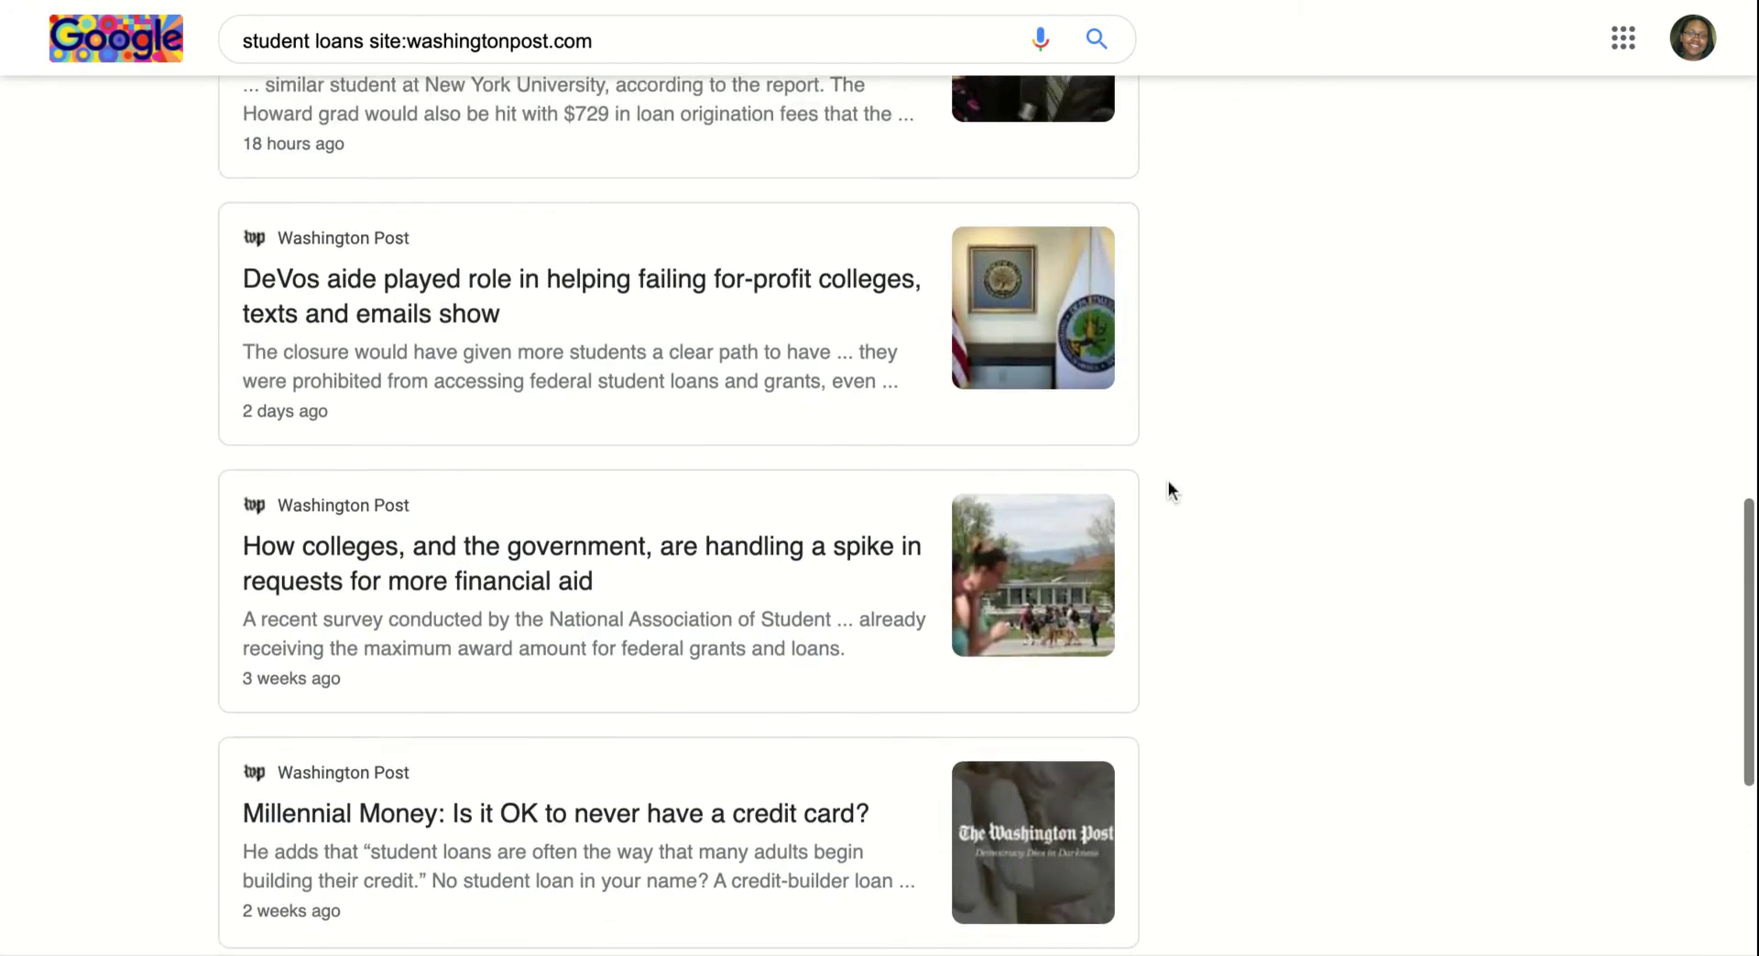
pyautogui.scroll(5, 1168, 483)
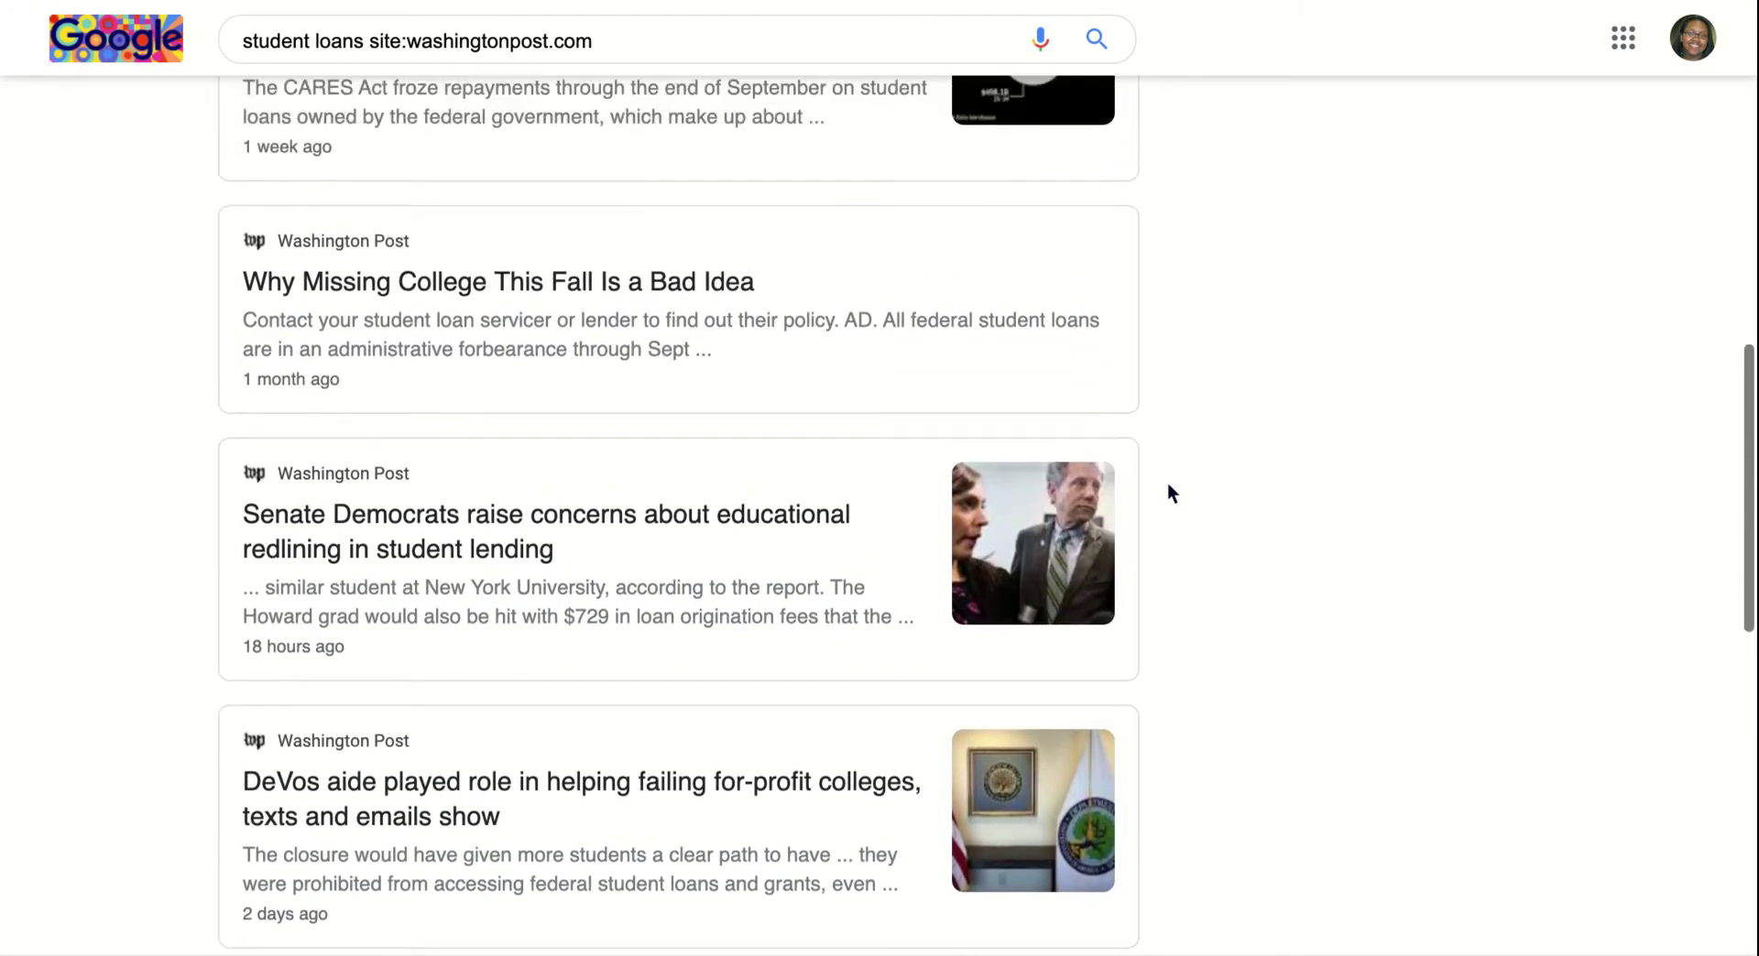
pyautogui.scroll(4, 1168, 484)
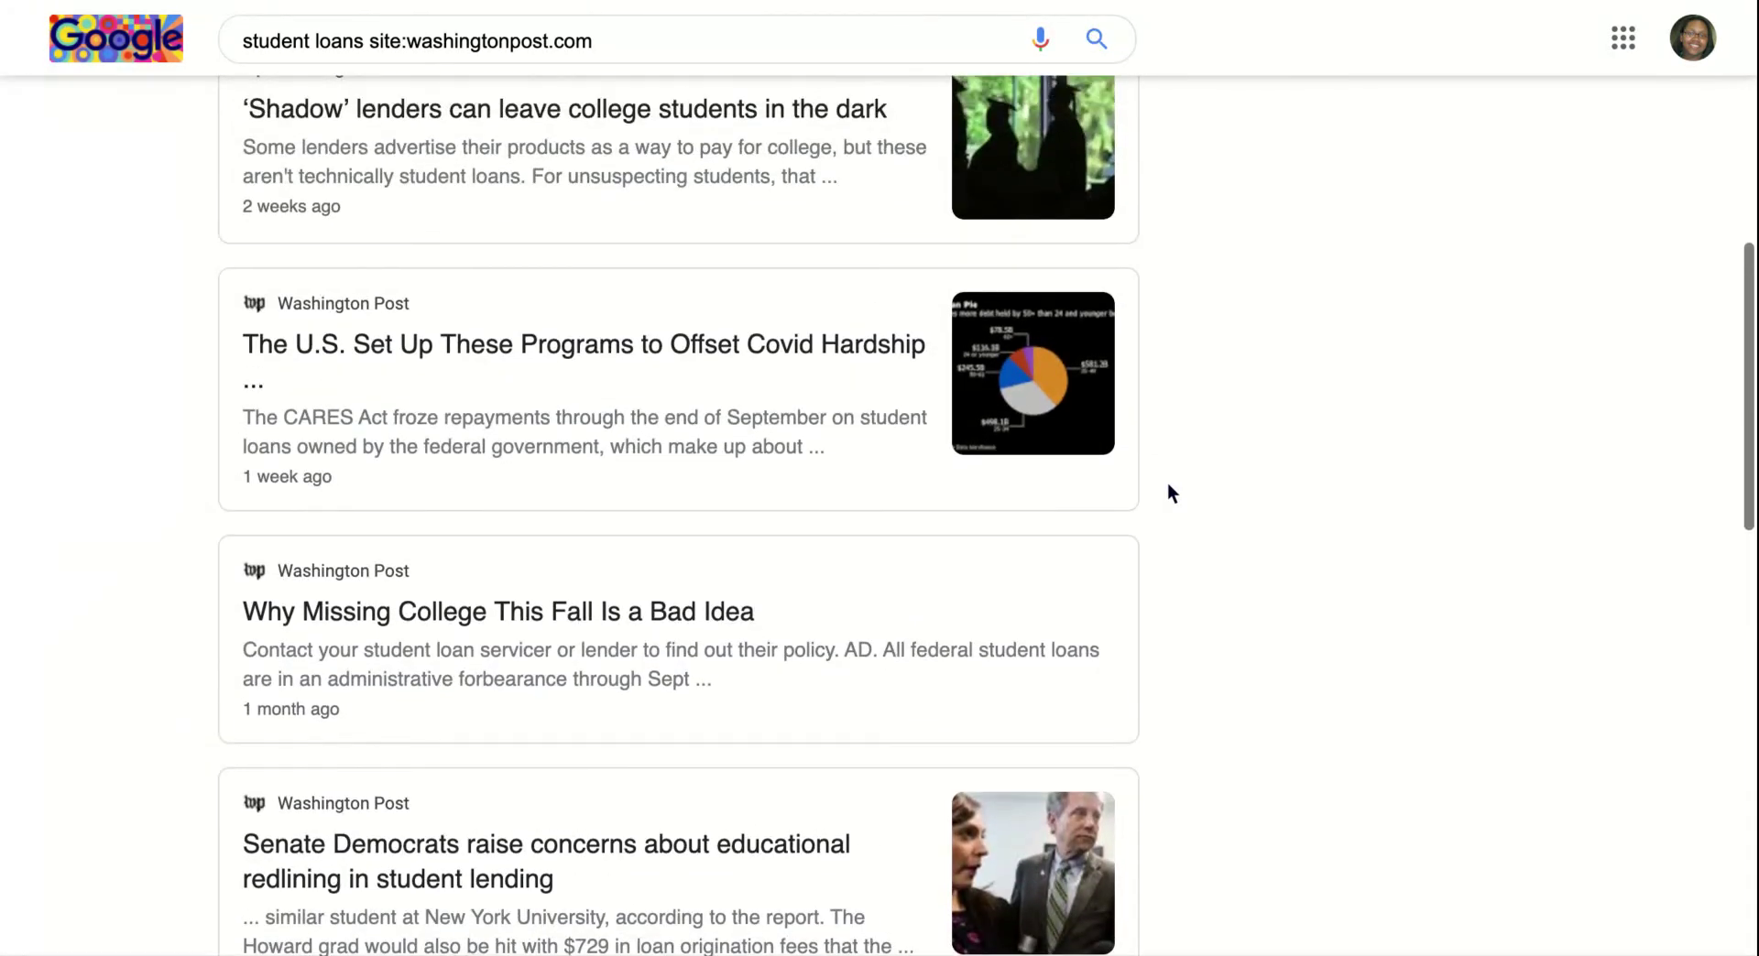
pyautogui.scroll(5, 1167, 482)
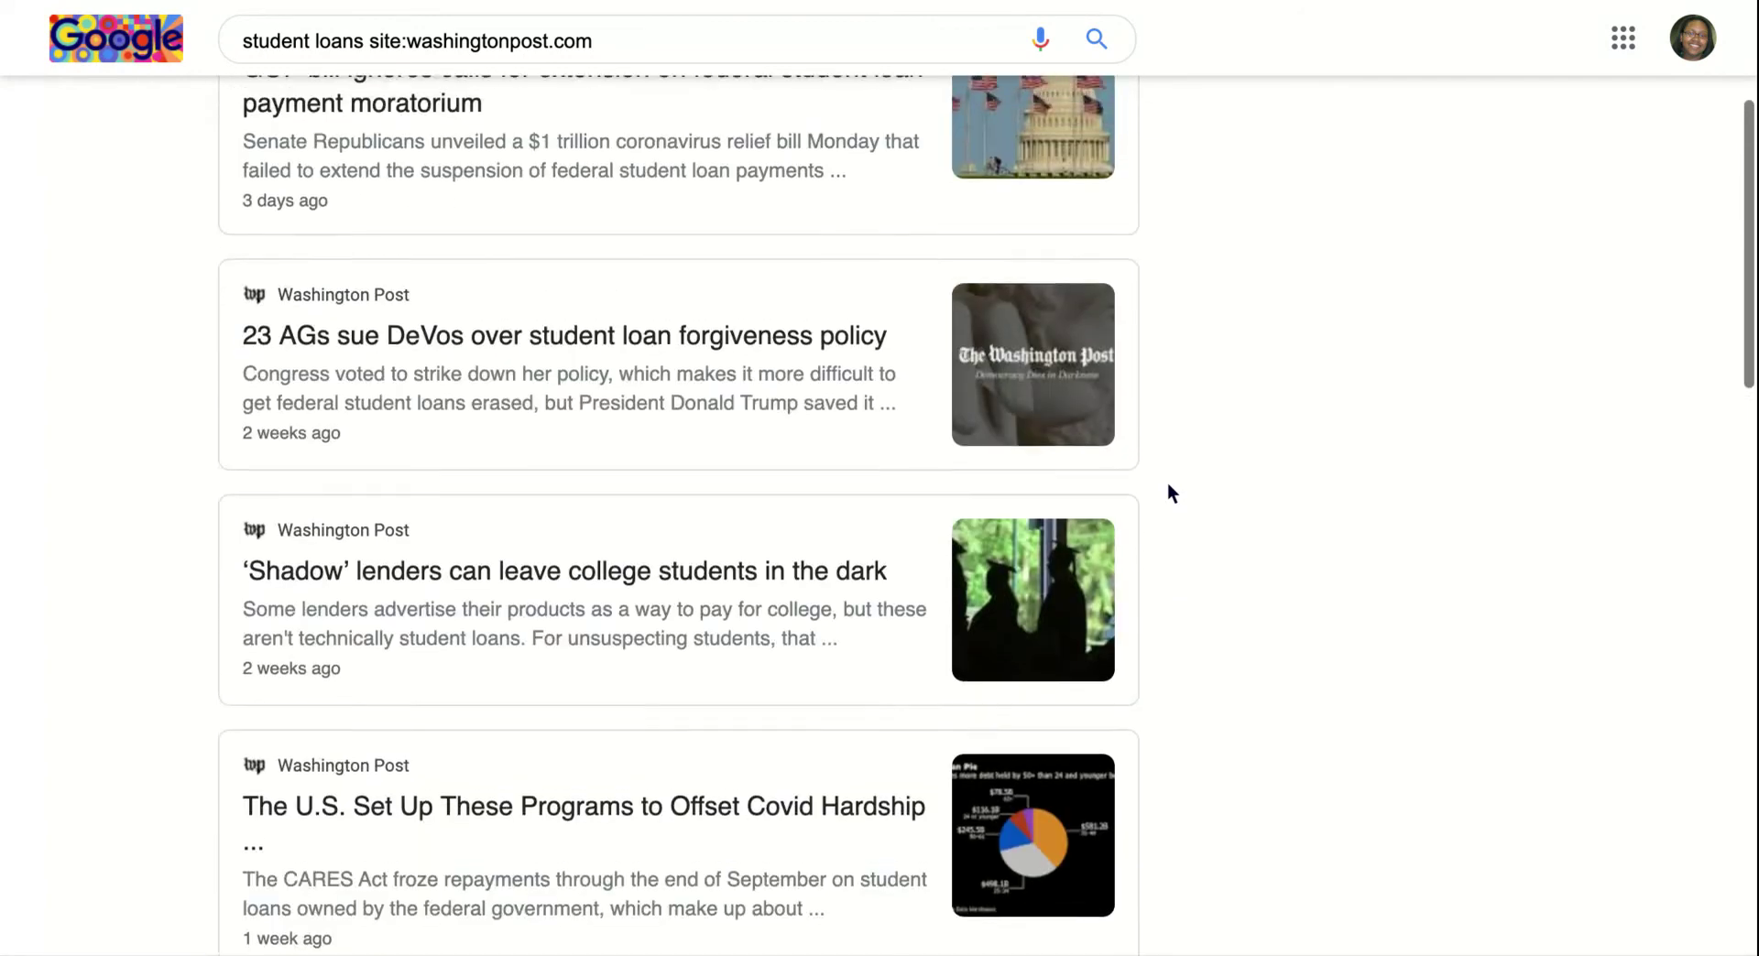
pyautogui.scroll(4, 1167, 482)
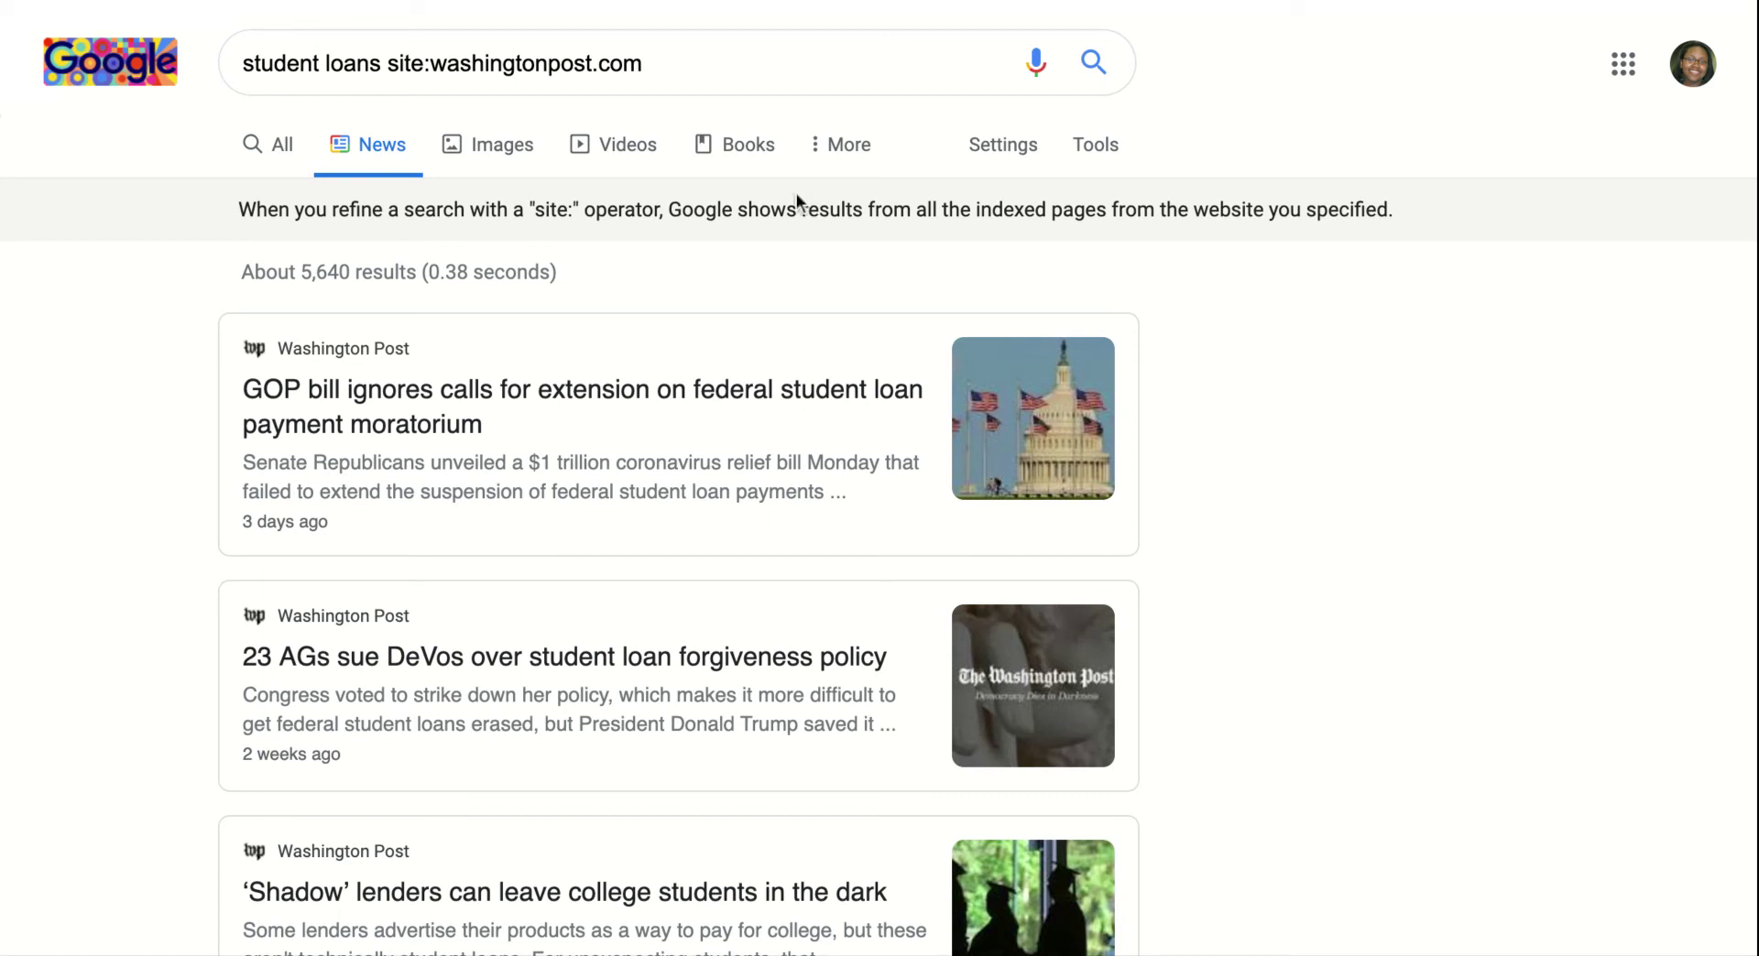
# Replace washingtonpost.com in the query with reuters.com and run the news search "student loans site:reuters.com".
pyautogui.click(660, 63)
pyautogui.hotkey('shift', 'Left')
pyautogui.hotkey('shift', 'Left')
pyautogui.hotkey('shift', 'Left')
pyautogui.hotkey('shift', 'Left')
pyautogui.hotkey('shift', 'Left')
pyautogui.hotkey('shift', 'Left')
pyautogui.hotkey('shift', 'Left')
pyautogui.hotkey('shift', 'Left')
pyautogui.hotkey('shift', 'Left')
pyautogui.hotkey('shift', 'Left')
pyautogui.hotkey('shift', 'Left')
pyautogui.hotkey('shift', 'Left')
pyautogui.hotkey('shift', 'Left')
pyautogui.hotkey('shift', 'Left')
pyautogui.hotkey('shift', 'Left')
pyautogui.hotkey('shift', 'Left')
pyautogui.hotkey('shift', 'Left')
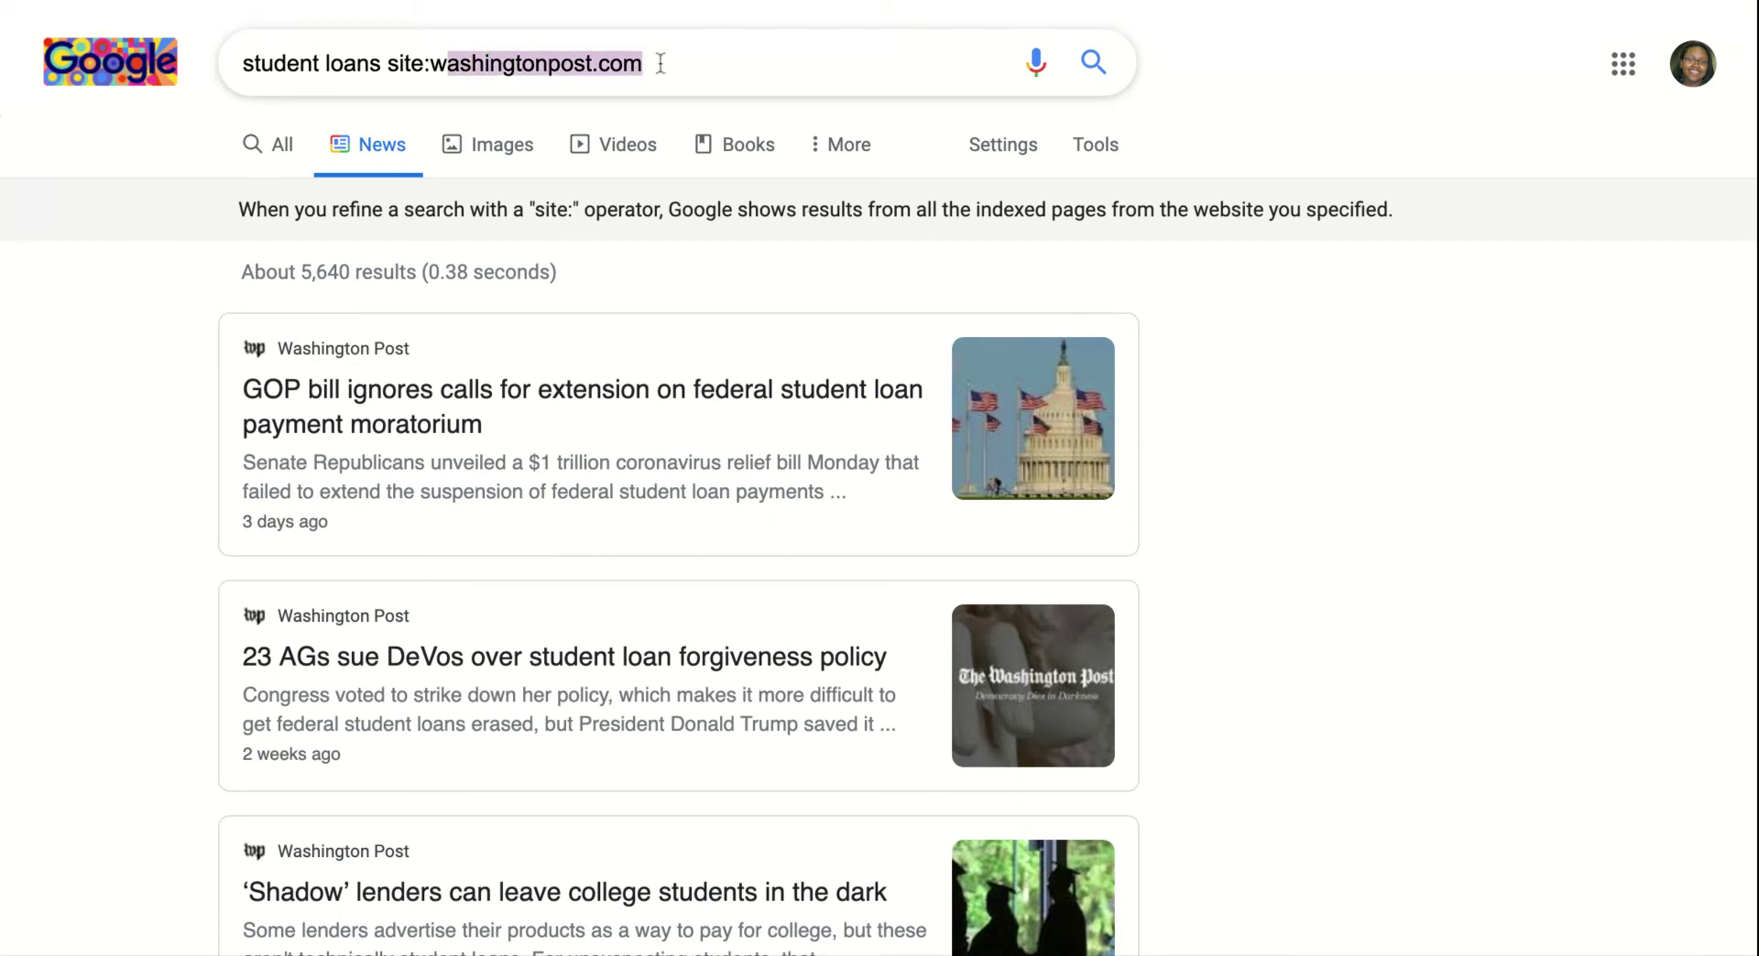
pyautogui.hotkey('shift', 'Left')
pyautogui.write('reute')
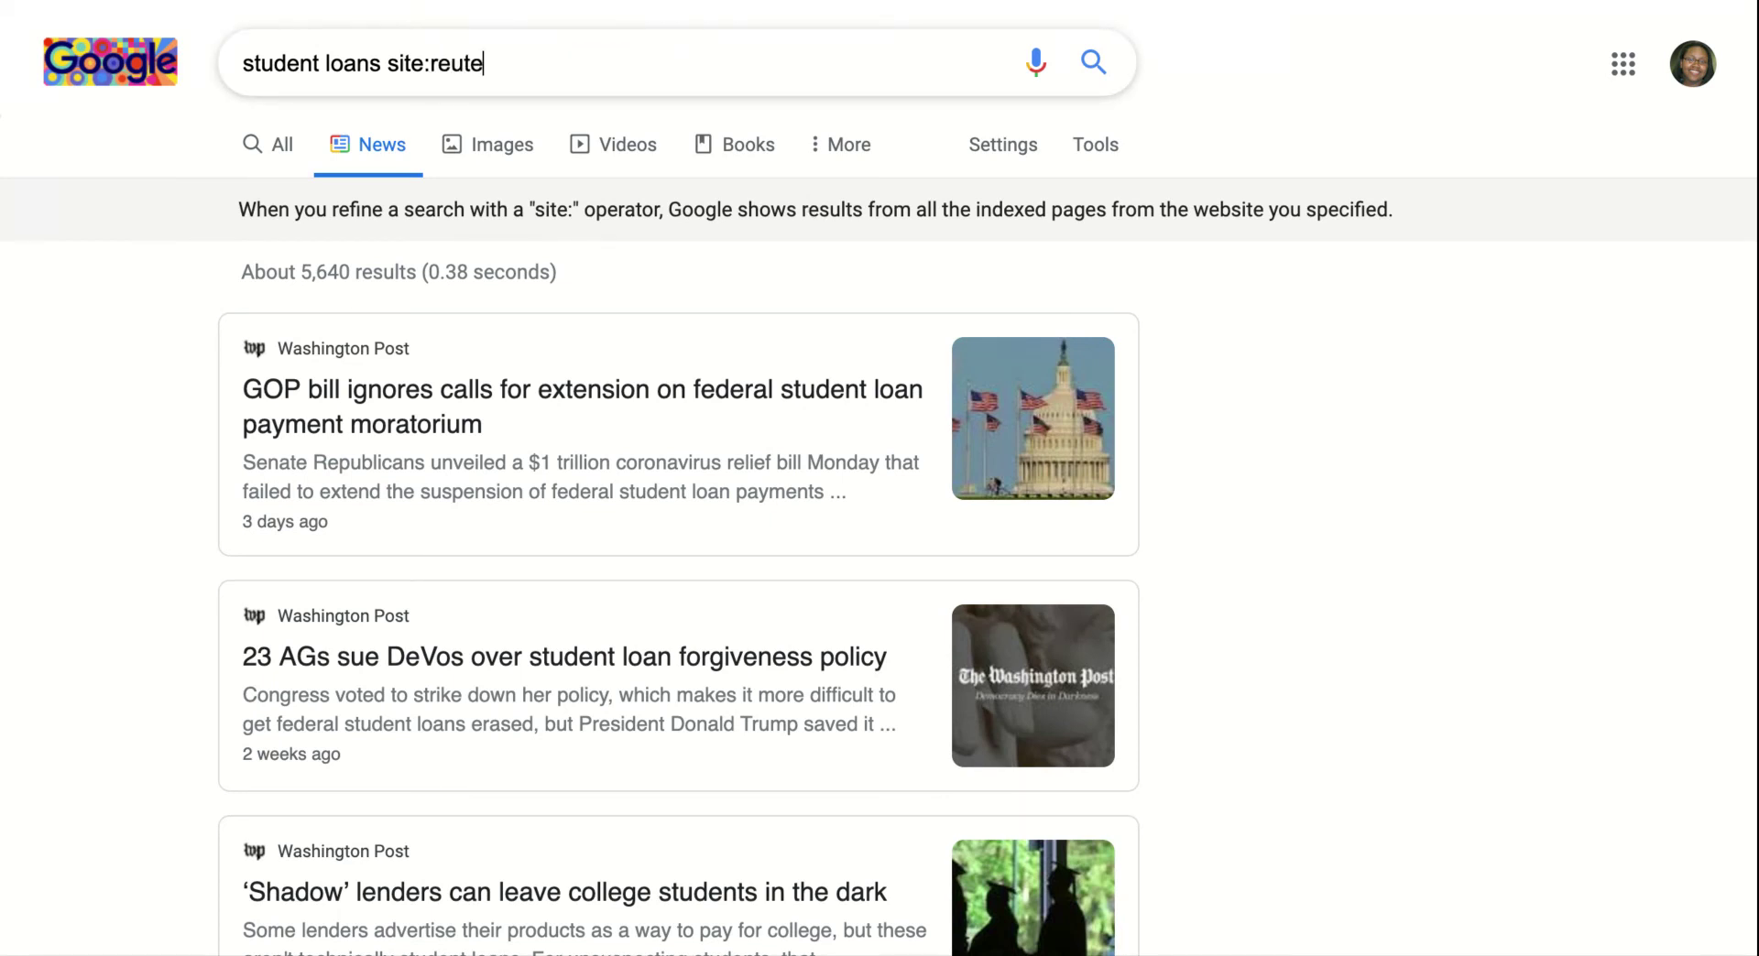
pyautogui.write('rs.com')
pyautogui.press('Return')
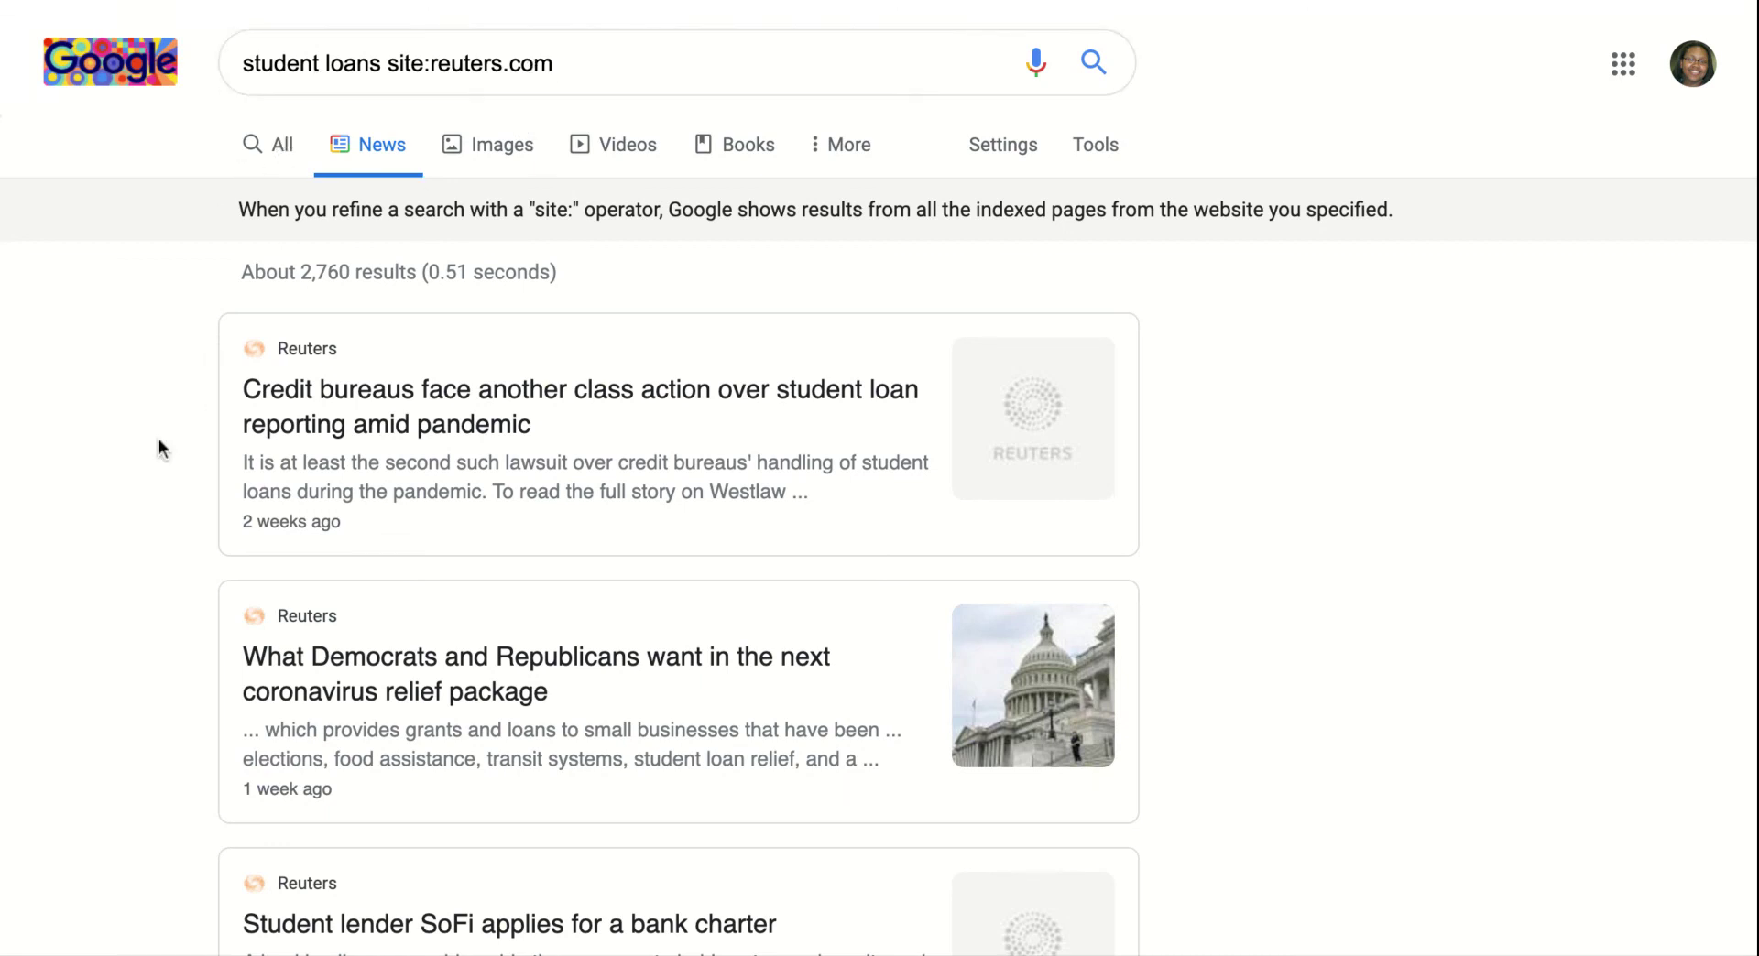
# Skim the headlines, summaries and dates of the Reuters news articles about student loans.
pyautogui.scroll(-3, 157, 440)
pyautogui.scroll(-7, 159, 447)
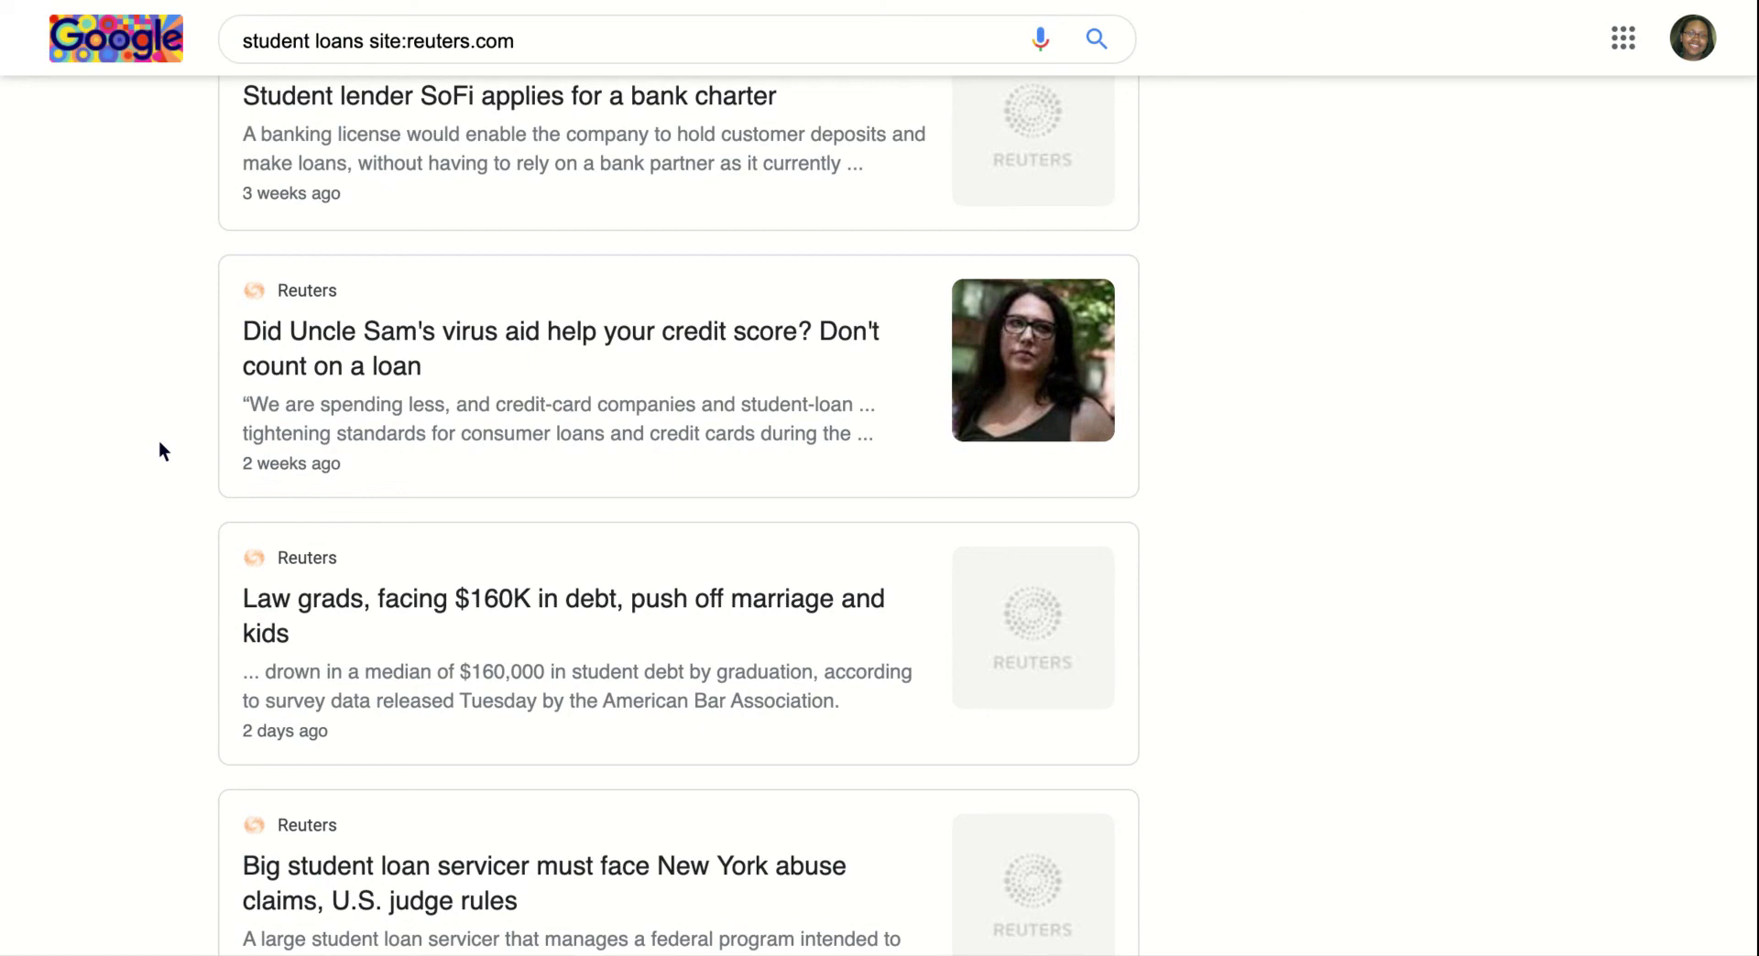
pyautogui.scroll(10, 161, 447)
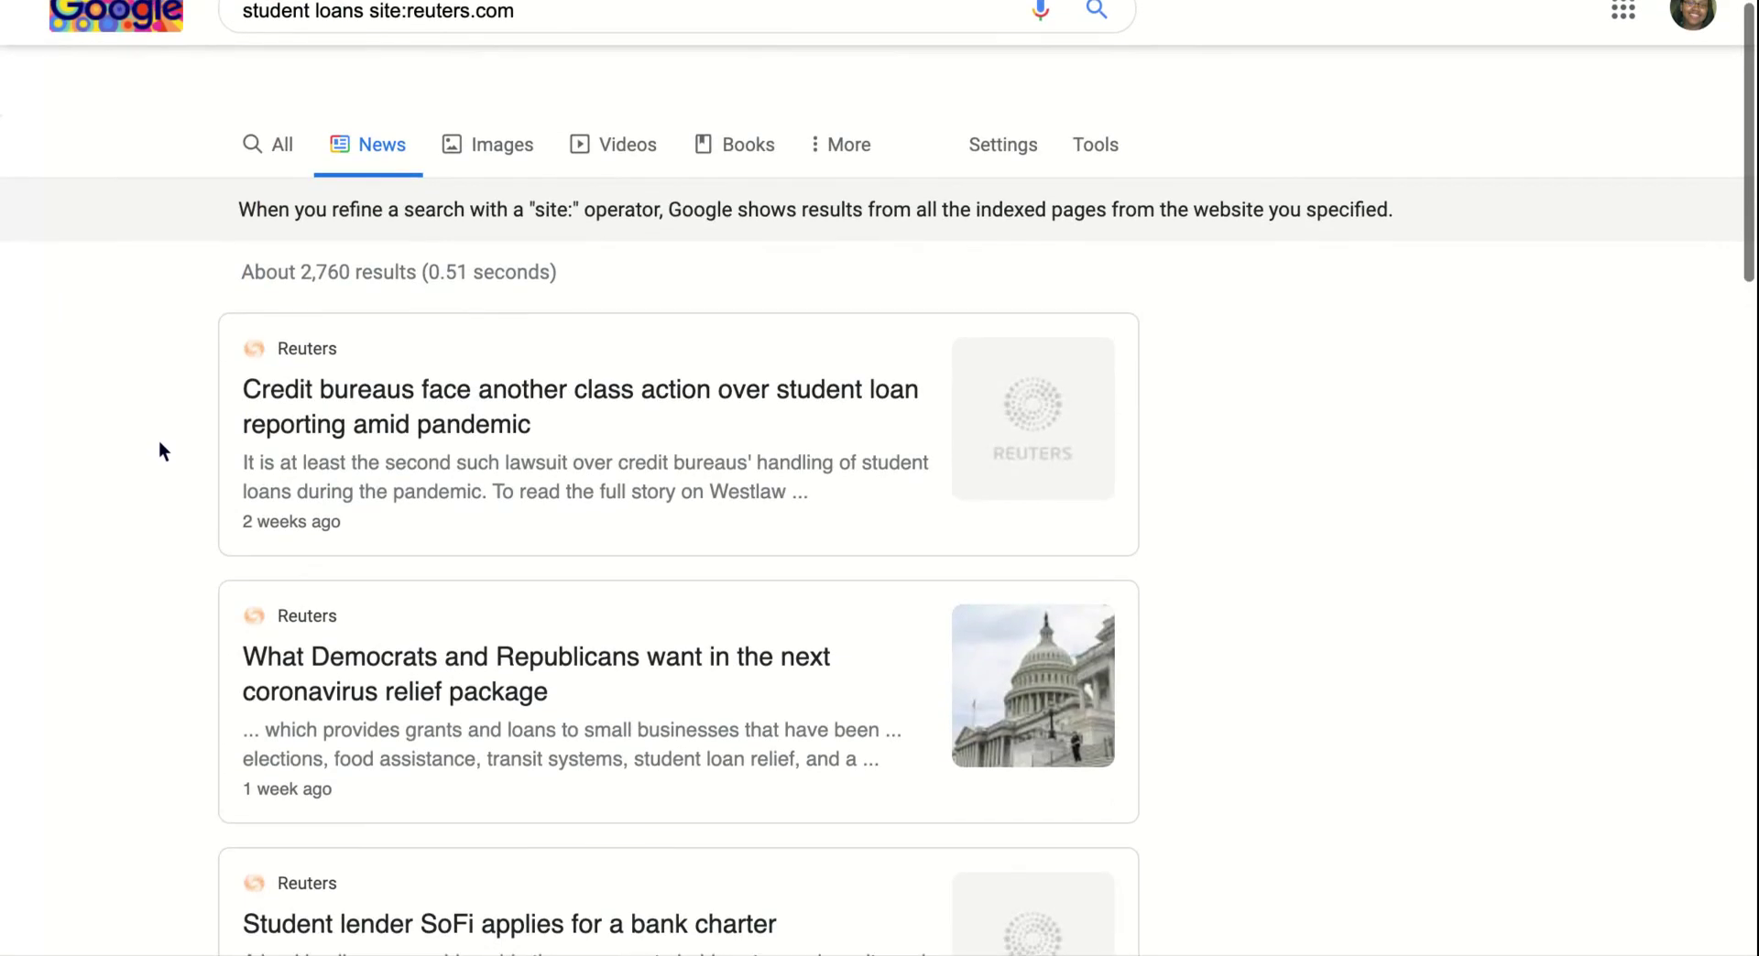